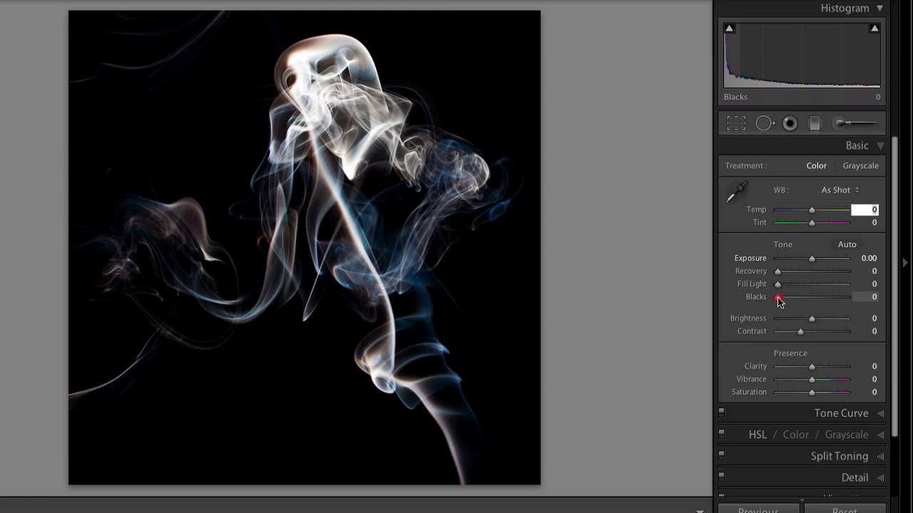
# - Set the photo's Blacks to 9, Fill Light to 30 and Brightness to +6
pyautogui.moveTo(777, 298); pyautogui.dragTo(785, 300)
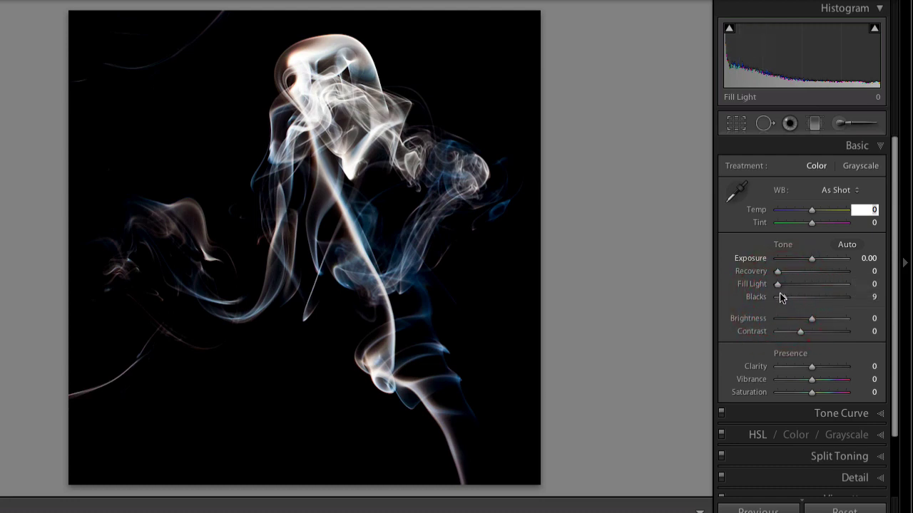
pyautogui.click(777, 285)
pyautogui.moveTo(777, 284); pyautogui.dragTo(796, 287)
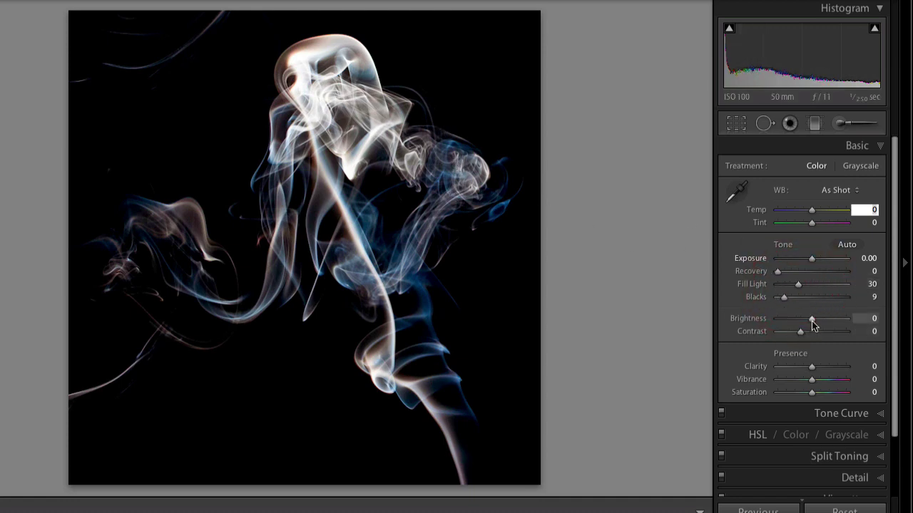
pyautogui.moveTo(810, 320); pyautogui.dragTo(813, 324)
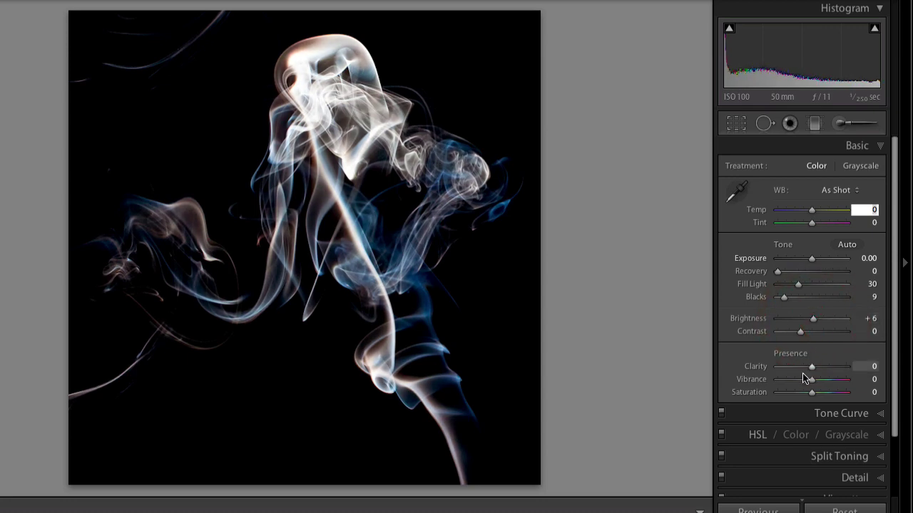
# - Set the photo's Clarity to +75, Vibrance to +46 and Saturation to +10
pyautogui.moveTo(813, 370)
pyautogui.mouseDown()
pyautogui.moveTo(835, 373)
pyautogui.moveTo(770, 364)
pyautogui.moveTo(840, 380)
pyautogui.moveTo(837, 369)
pyautogui.moveTo(817, 379)
pyautogui.moveTo(828, 382)
pyautogui.mouseUp()
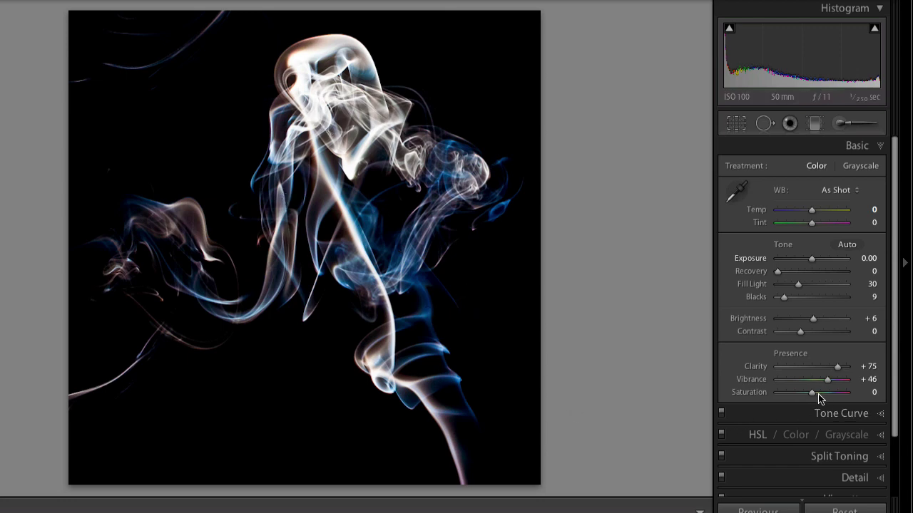
pyautogui.moveTo(813, 397); pyautogui.dragTo(816, 397)
pyautogui.moveTo(816, 397); pyautogui.dragTo(818, 397)
# - Open the adjusted photo 20090425-_MG_8761.jpg in Photoshop and reposition its document window
pyautogui.moveTo(160, 512)
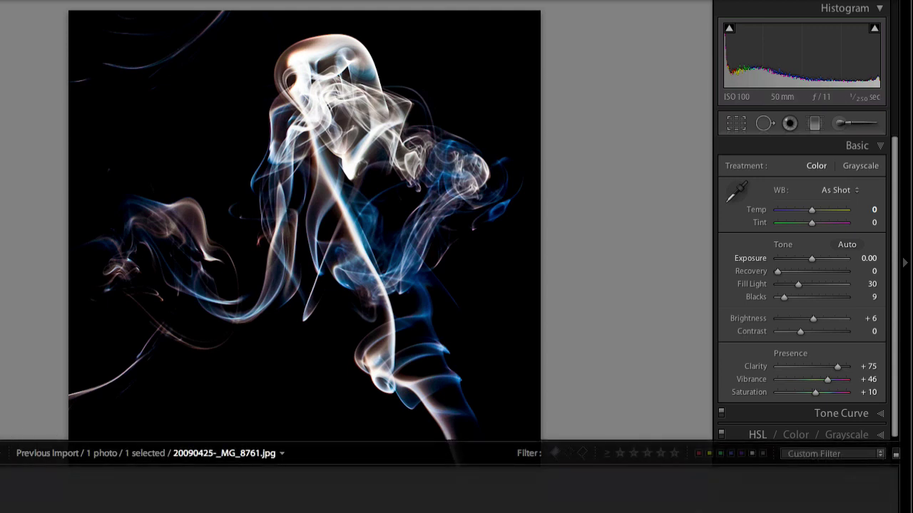
pyautogui.rightClick(2, 492)
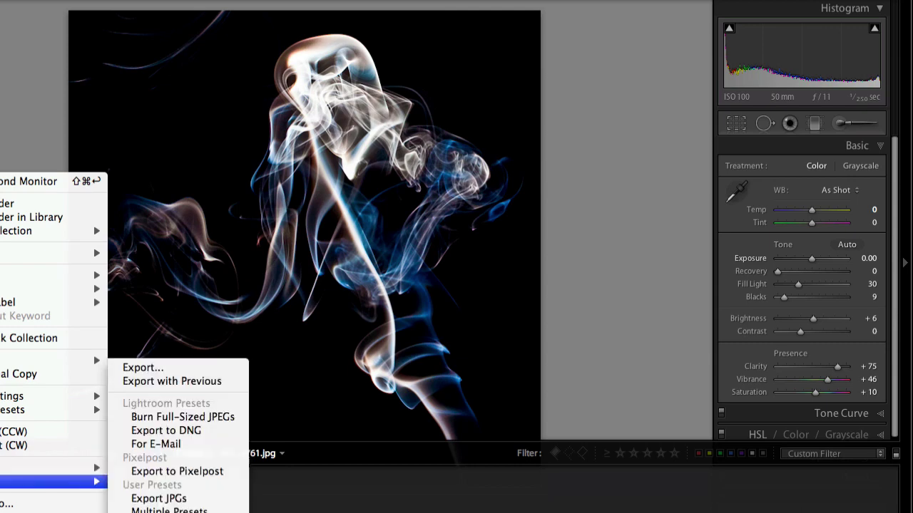
pyautogui.moveTo(80, 487)
pyautogui.press('Escape')
pyautogui.click(325, 510)
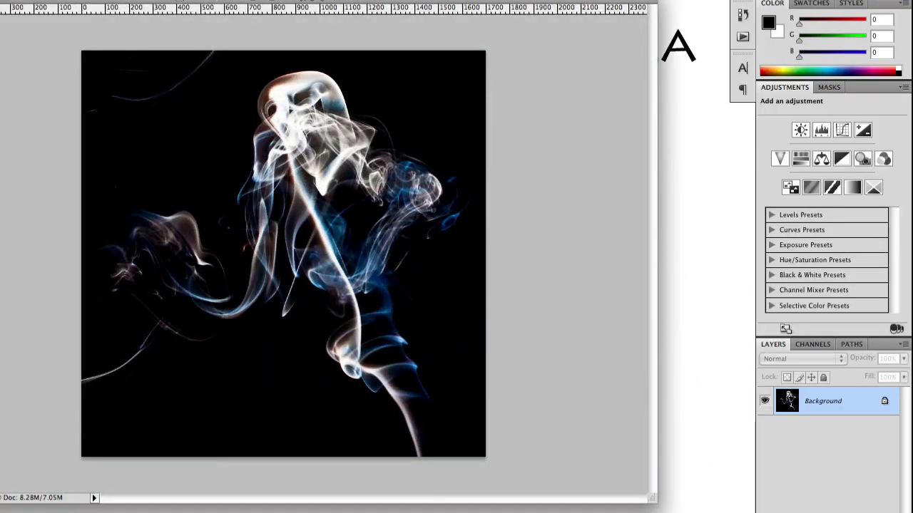
pyautogui.moveTo(453, 3); pyautogui.dragTo(502, 6)
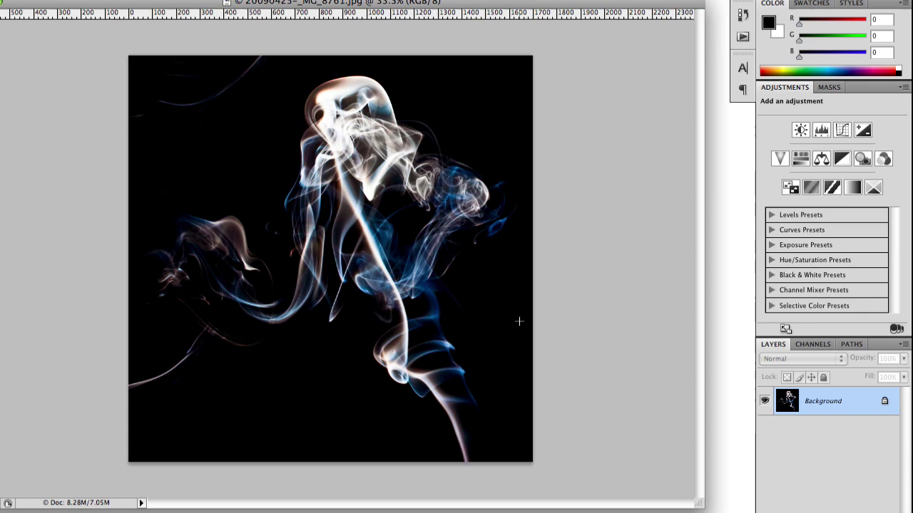
# - Duplicate the Background layer and insert a new layer filled with black beneath the copy
pyautogui.click(850, 402)
pyautogui.hotkey('ctrl', 'j')
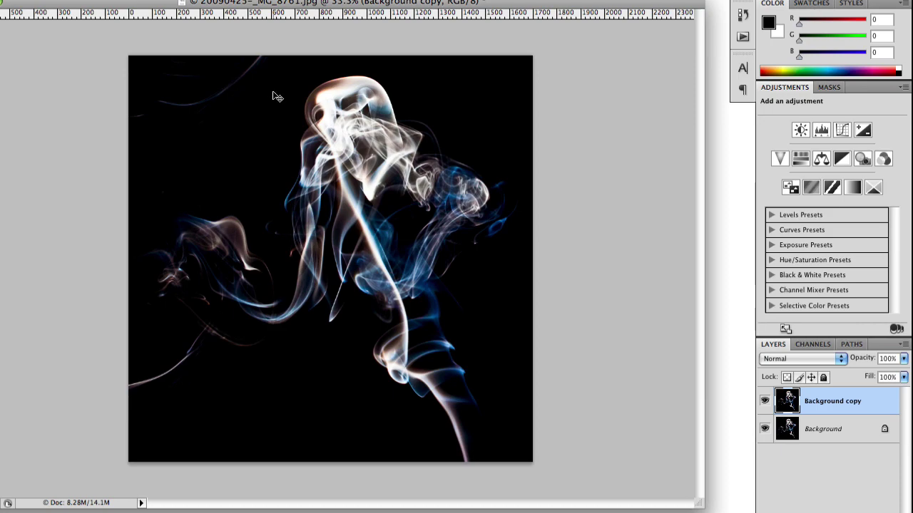
pyautogui.press('super+equal')
pyautogui.press('super+equal')
pyautogui.press('super+equal')
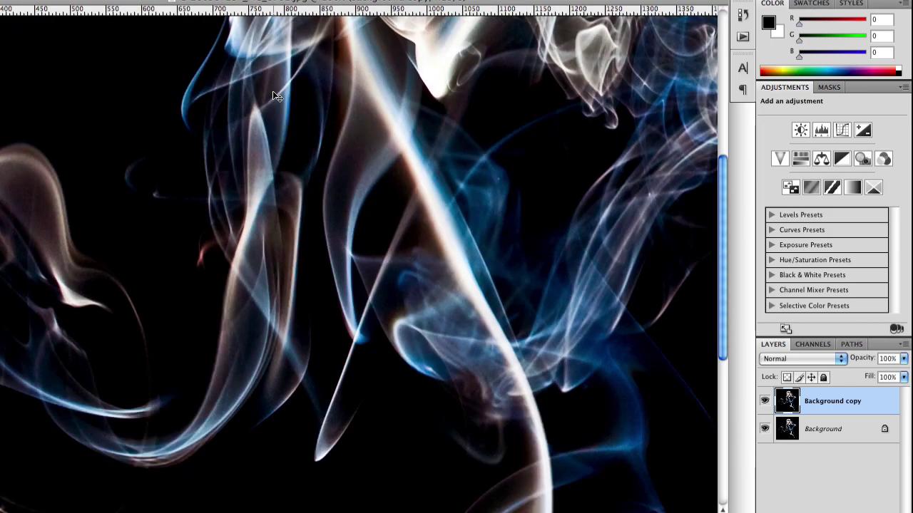
pyautogui.moveTo(168, 59); pyautogui.dragTo(546, 409)
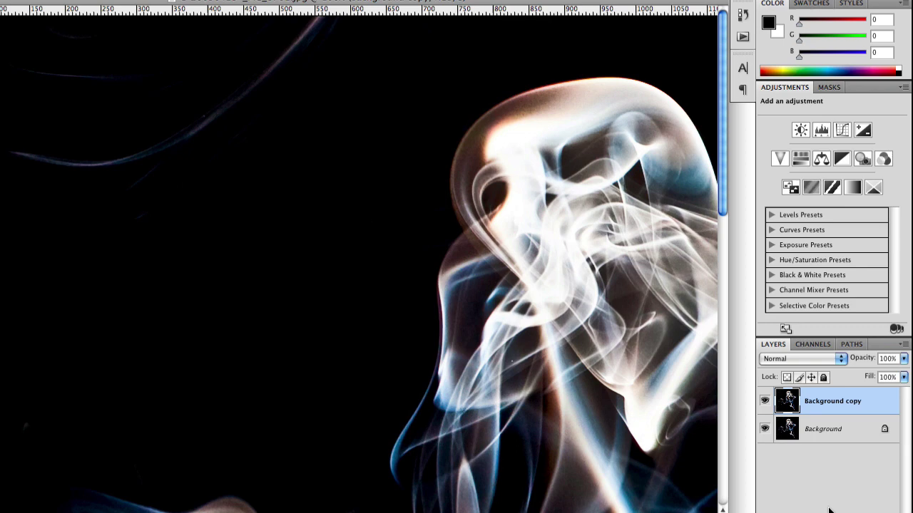
pyautogui.keyDown('super'); pyautogui.click(866, 512); pyautogui.keyUp('super')
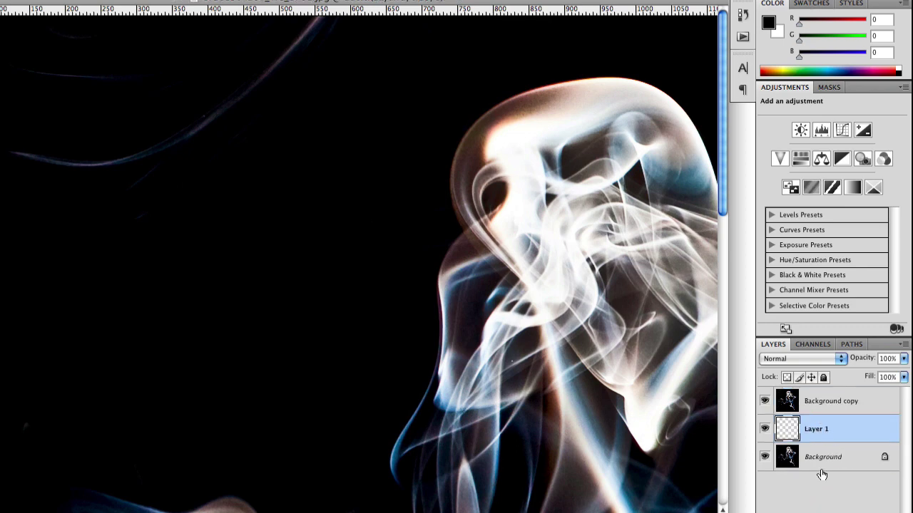
pyautogui.hotkey('alt', 'BackSpace')
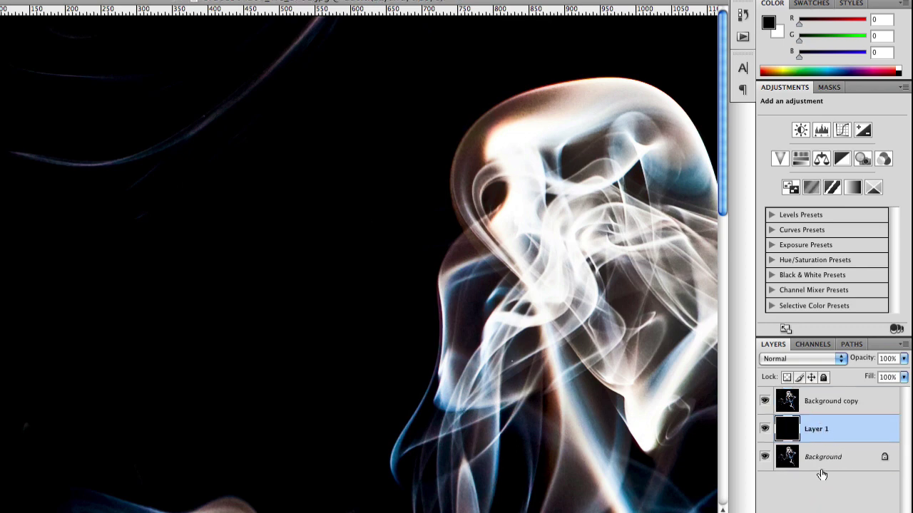
# - Add a layer mask to Background copy and brush black over the stray smoke wisps in the photo's upper-left corner
pyautogui.click(784, 392)
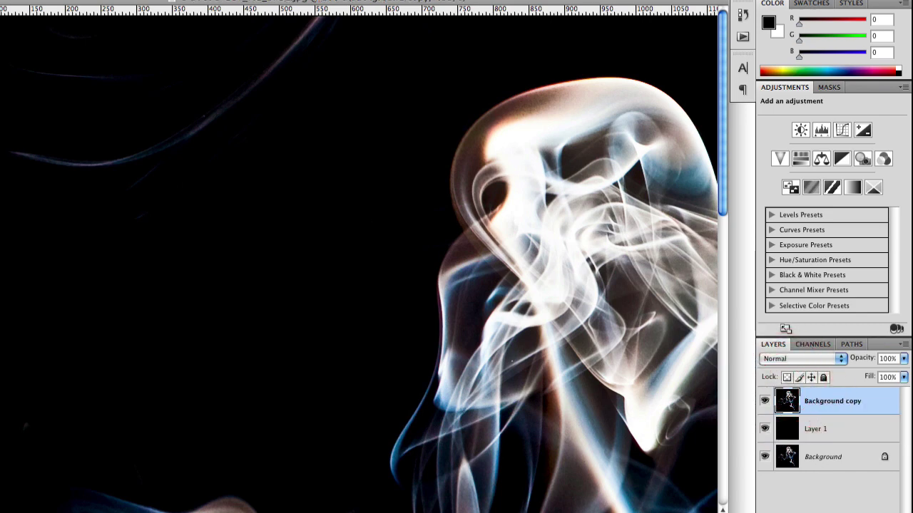
pyautogui.click(809, 508)
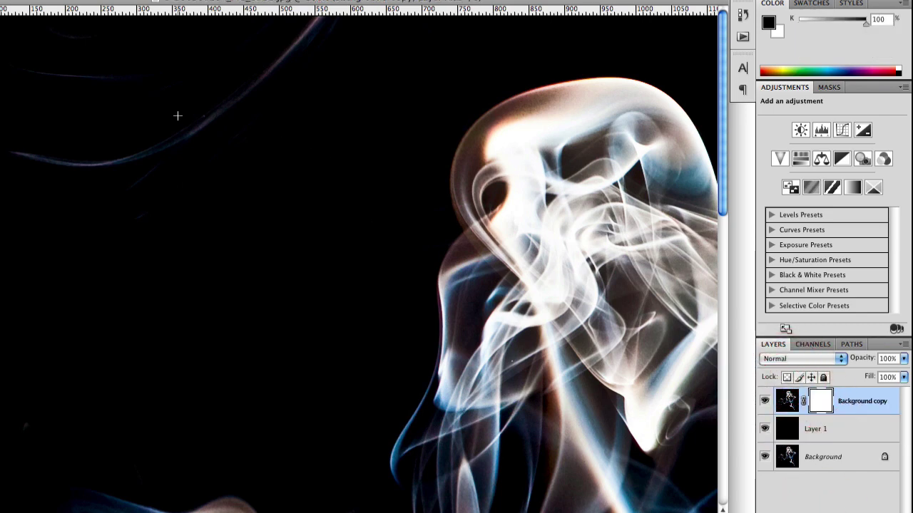
pyautogui.press('b')
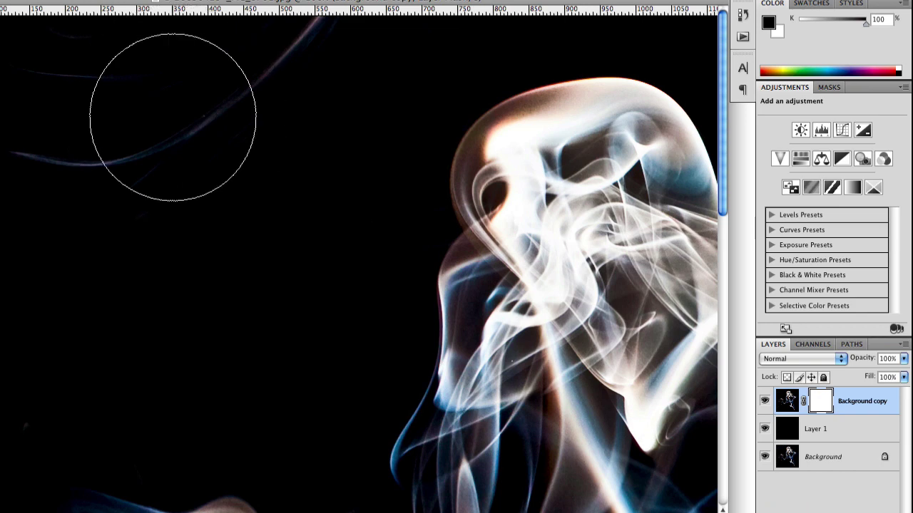
pyautogui.press('[')
pyautogui.press('[')
pyautogui.press('[')
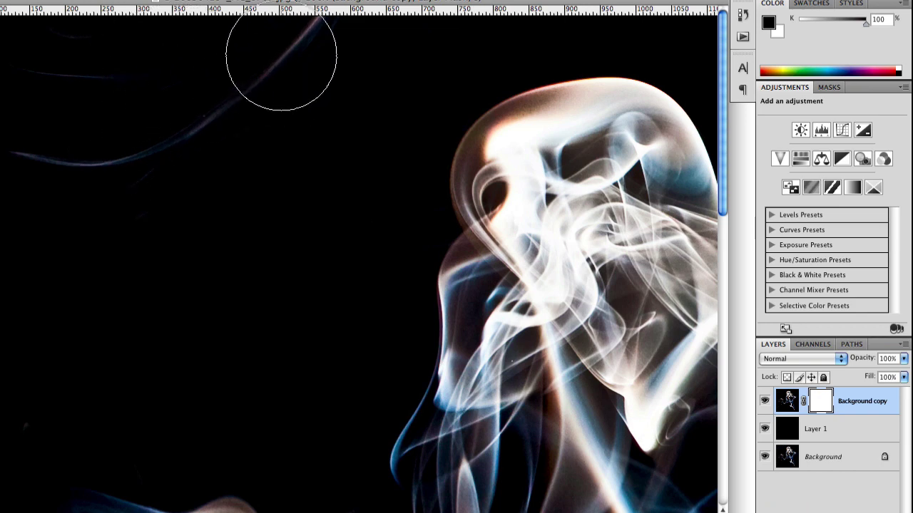
pyautogui.moveTo(281, 55)
pyautogui.mouseDown()
pyautogui.moveTo(108, 139)
pyautogui.moveTo(6, 140)
pyautogui.moveTo(29, 67)
pyautogui.moveTo(70, 70)
pyautogui.moveTo(82, 270)
pyautogui.moveTo(159, 276)
pyautogui.moveTo(190, 140)
pyautogui.moveTo(107, 247)
pyautogui.moveTo(177, 219)
pyautogui.moveTo(292, 51)
pyautogui.moveTo(320, 27)
pyautogui.moveTo(75, 346)
pyautogui.moveTo(192, 397)
pyautogui.mouseUp()
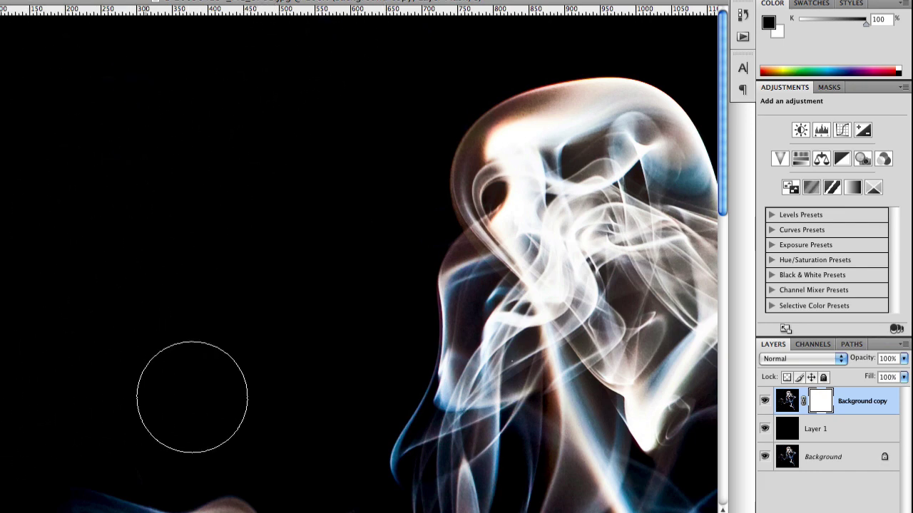
pyautogui.moveTo(243, 316); pyautogui.dragTo(203, 127)
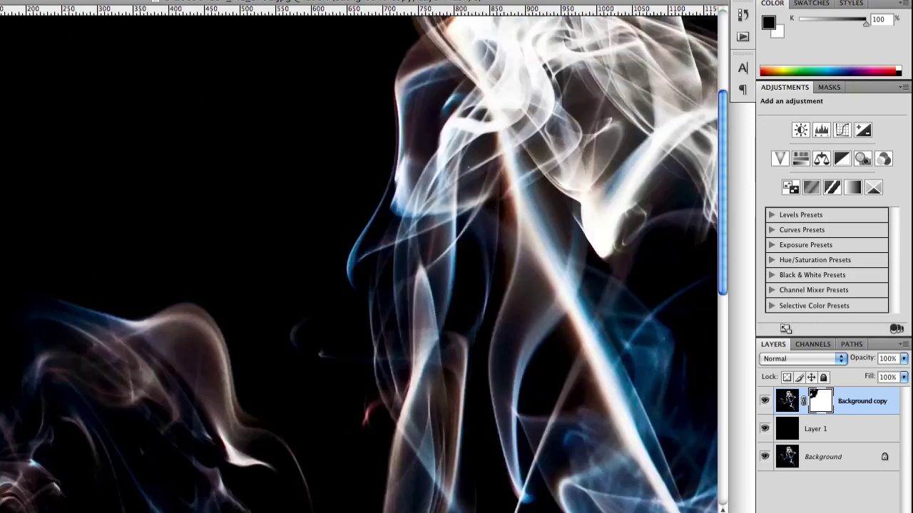
# - Merge the masked Background copy down into Layer 1 and brush out the faint wisps beside the left smoke column with black
pyautogui.moveTo(247, 419); pyautogui.dragTo(247, 187)
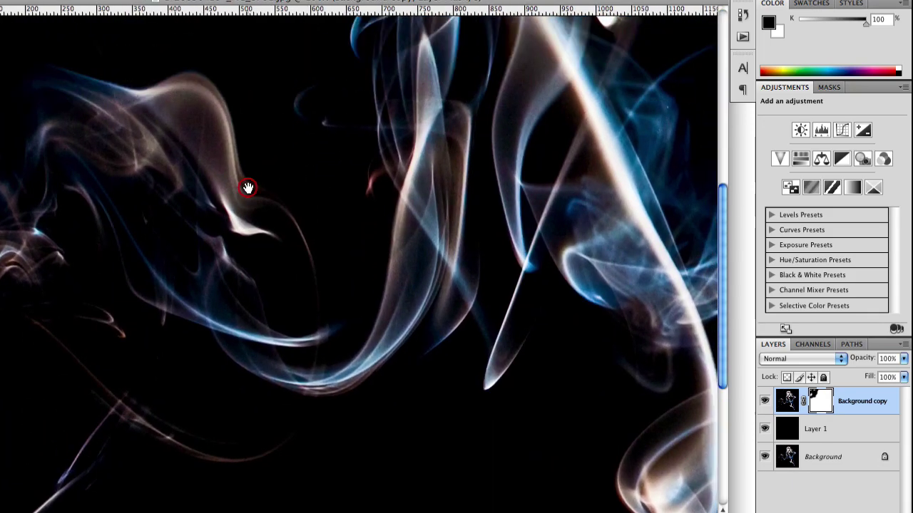
pyautogui.hotkey('ctrl', 'e')
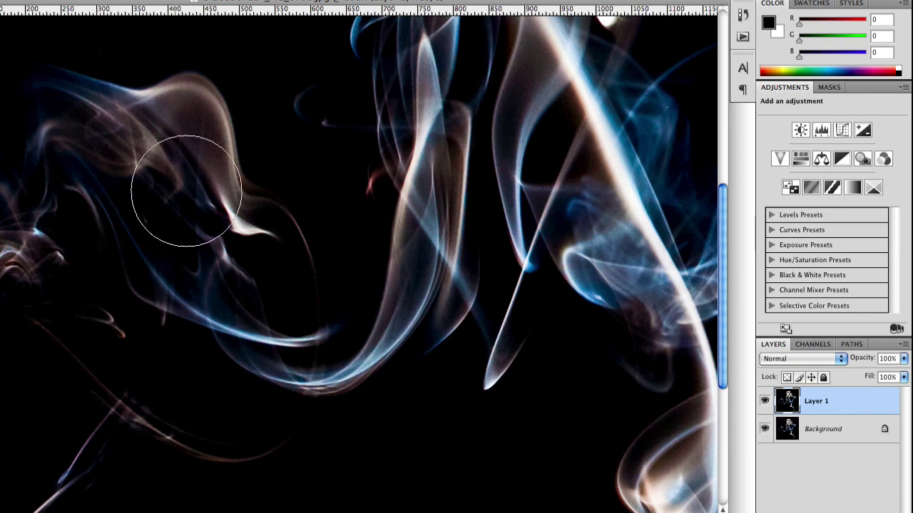
pyautogui.press('[')
pyautogui.press('[')
pyautogui.press('[')
pyautogui.press('[')
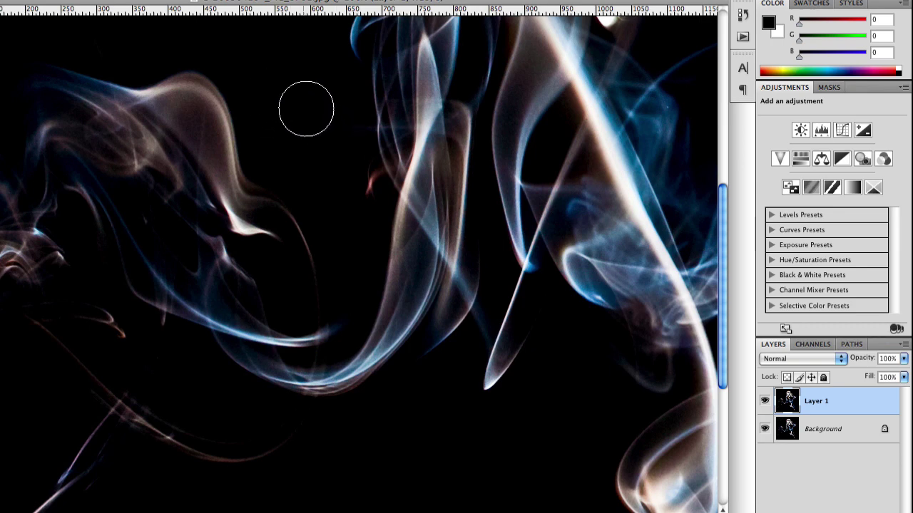
pyautogui.moveTo(341, 172)
pyautogui.mouseDown()
pyautogui.moveTo(350, 203)
pyautogui.moveTo(347, 181)
pyautogui.moveTo(357, 190)
pyautogui.moveTo(347, 204)
pyautogui.mouseUp()
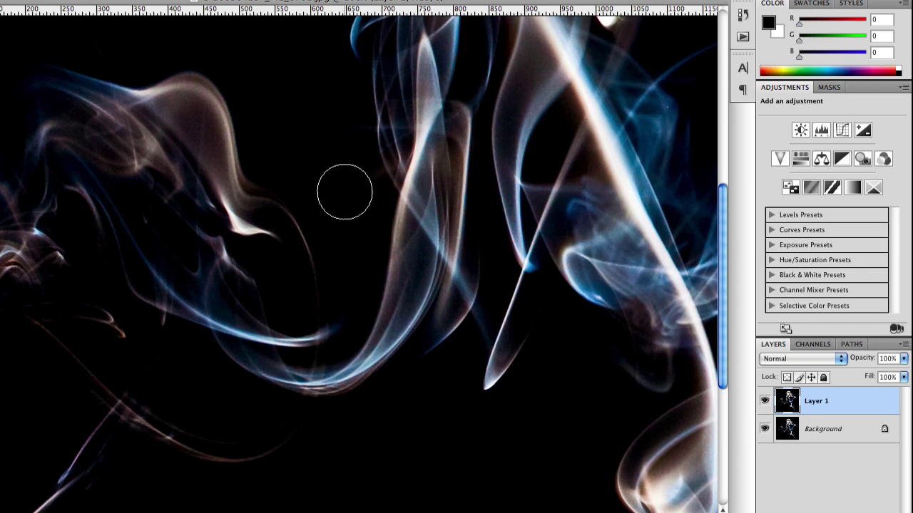
# - Brush black over the stray diagonal smoke trail running into the photo's lower-left edge
pyautogui.moveTo(262, 259); pyautogui.dragTo(540, 51)
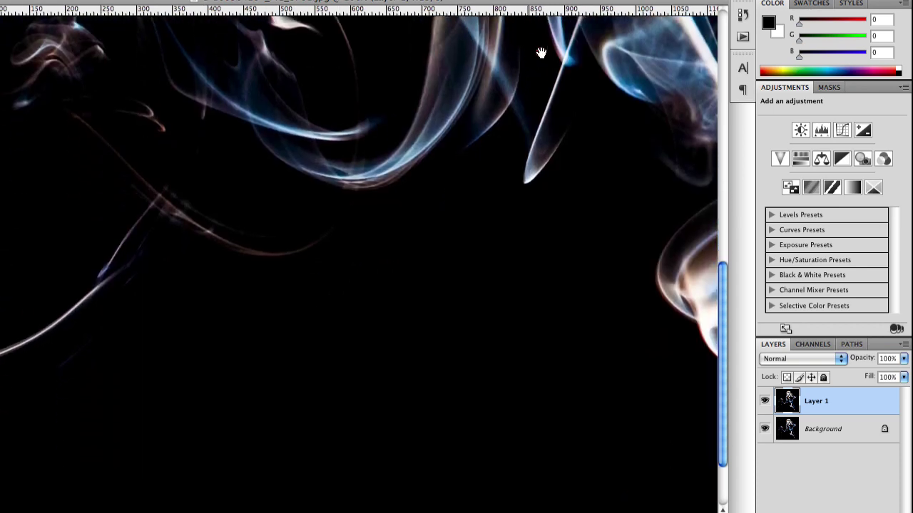
pyautogui.moveTo(127, 272)
pyautogui.mouseDown()
pyautogui.moveTo(36, 373)
pyautogui.moveTo(78, 306)
pyautogui.moveTo(7, 349)
pyautogui.mouseUp()
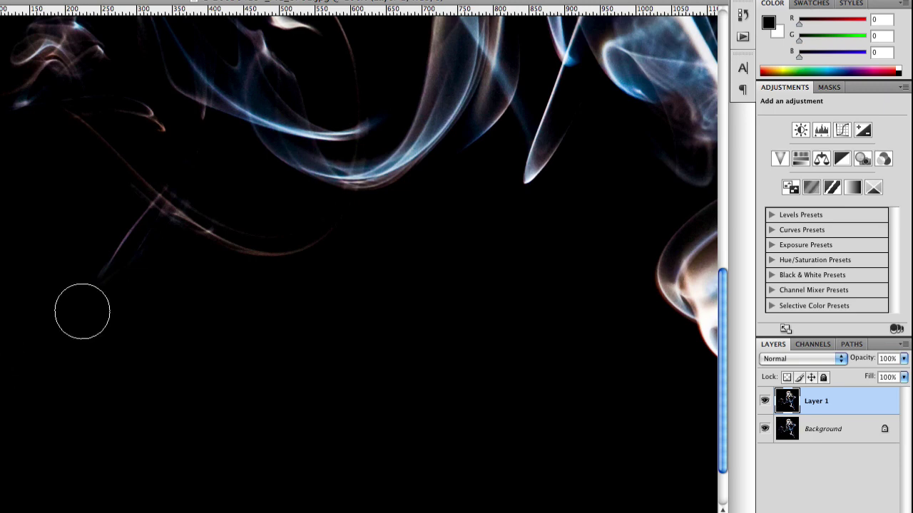
pyautogui.moveTo(81, 310)
pyautogui.mouseDown()
pyautogui.moveTo(117, 279)
pyautogui.moveTo(134, 221)
pyautogui.moveTo(117, 246)
pyautogui.mouseUp()
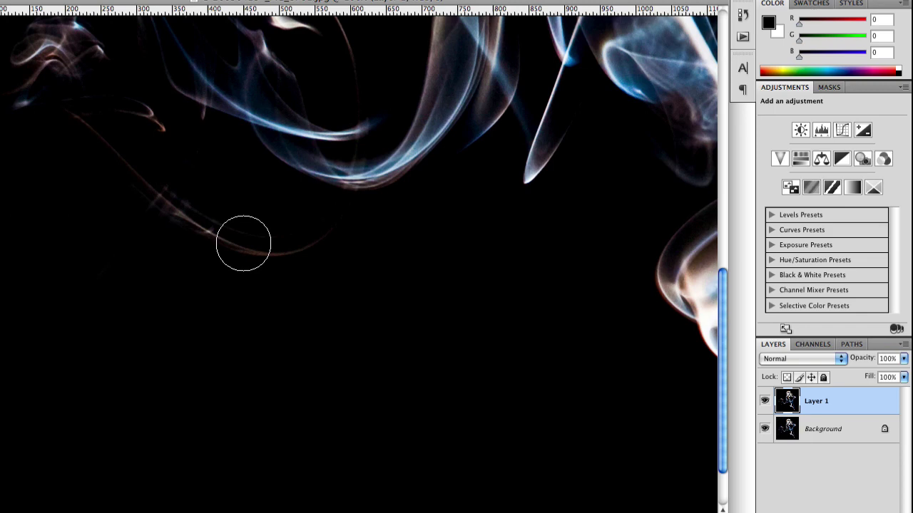
# - Examine the right side, the top and the centre of the smoke up close for remaining stray wisps
pyautogui.press('space')
pyautogui.moveTo(538, 306); pyautogui.dragTo(92, 185)
pyautogui.moveTo(584, 331)
pyautogui.mouseDown()
pyautogui.moveTo(449, 432)
pyautogui.moveTo(420, 485)
pyautogui.mouseUp()
pyautogui.moveTo(571, 226); pyautogui.dragTo(454, 358)
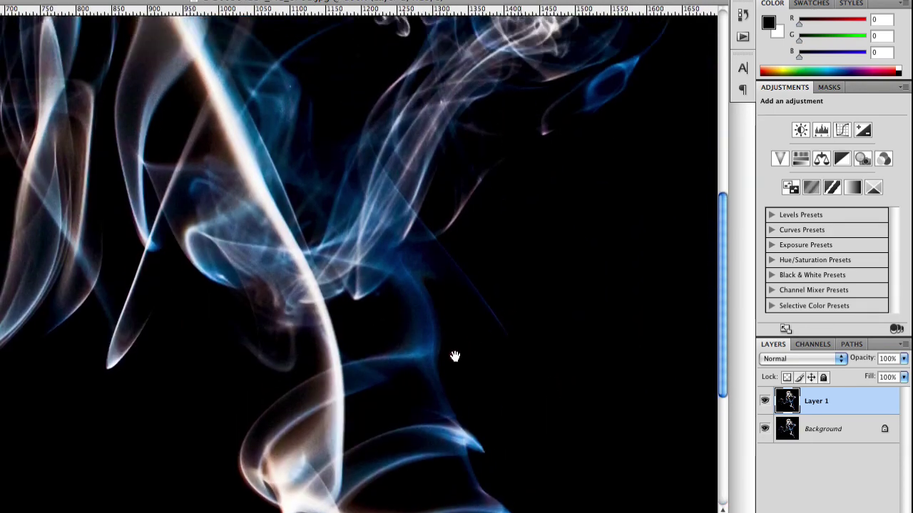
pyautogui.press('space')
pyautogui.moveTo(595, 271); pyautogui.dragTo(526, 460)
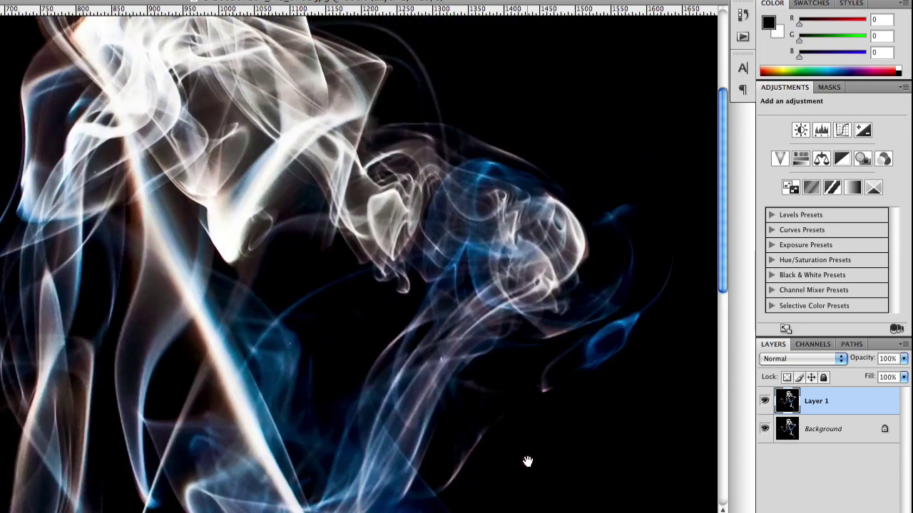
pyautogui.moveTo(546, 147); pyautogui.dragTo(505, 410)
pyautogui.moveTo(318, 228); pyautogui.dragTo(733, 262)
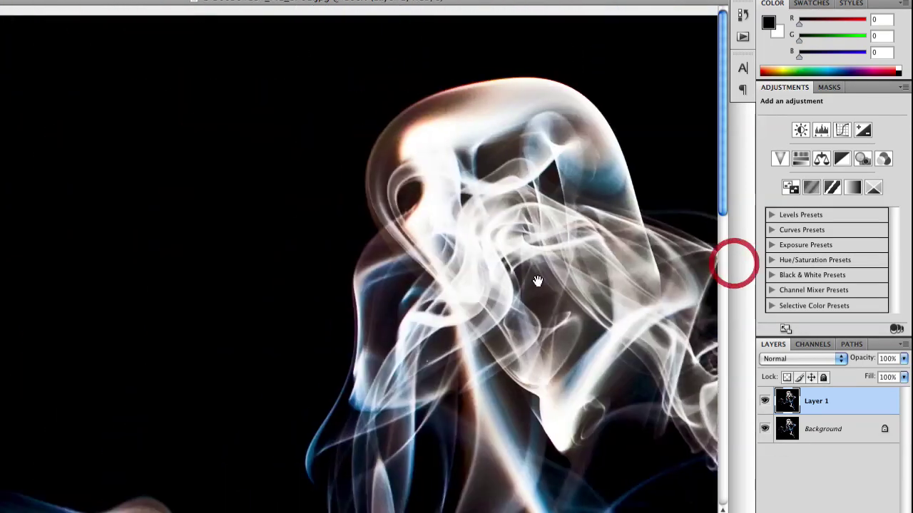
pyautogui.moveTo(200, 221); pyautogui.dragTo(163, 130)
pyautogui.moveTo(212, 257); pyautogui.dragTo(145, 155)
pyautogui.moveTo(291, 329); pyautogui.dragTo(309, 438)
pyautogui.moveTo(261, 84); pyautogui.dragTo(285, 348)
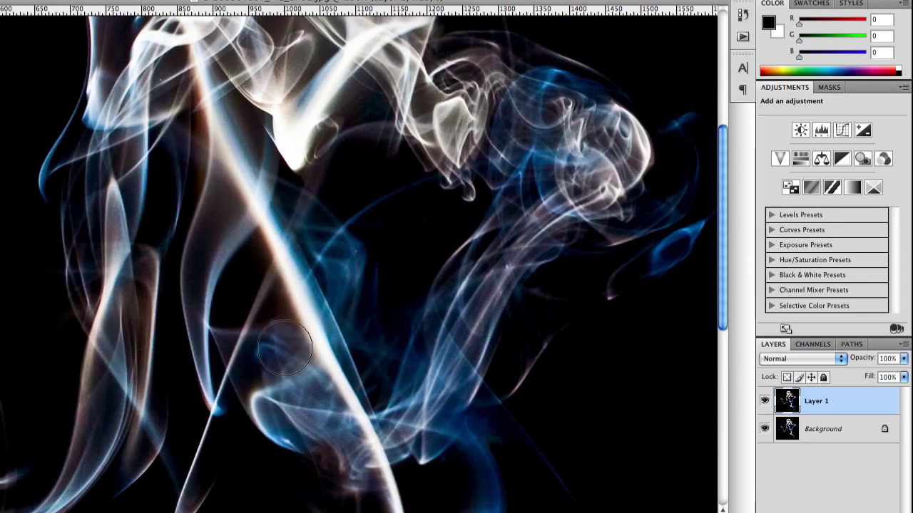
# - Zoom out to show the whole smoke photo and switch to full-screen display mode
pyautogui.press('super+minus')
pyautogui.press('super+minus')
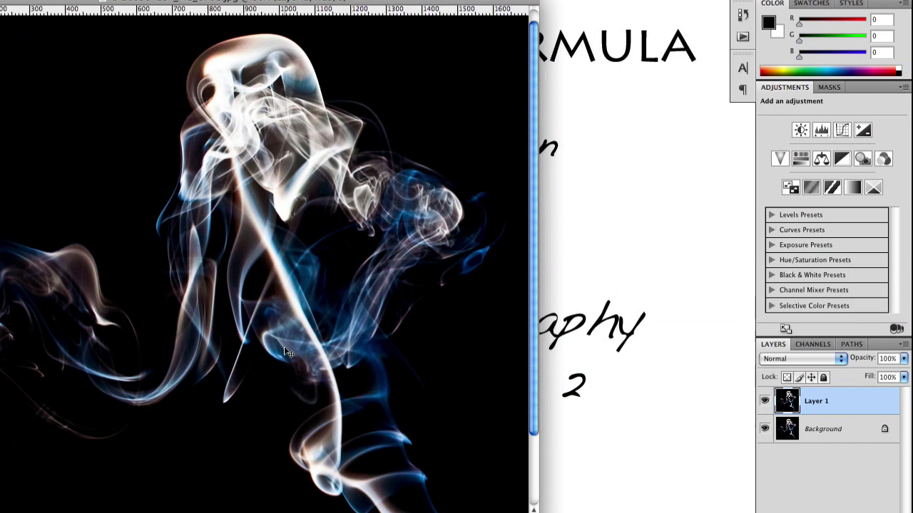
pyautogui.press('super+minus')
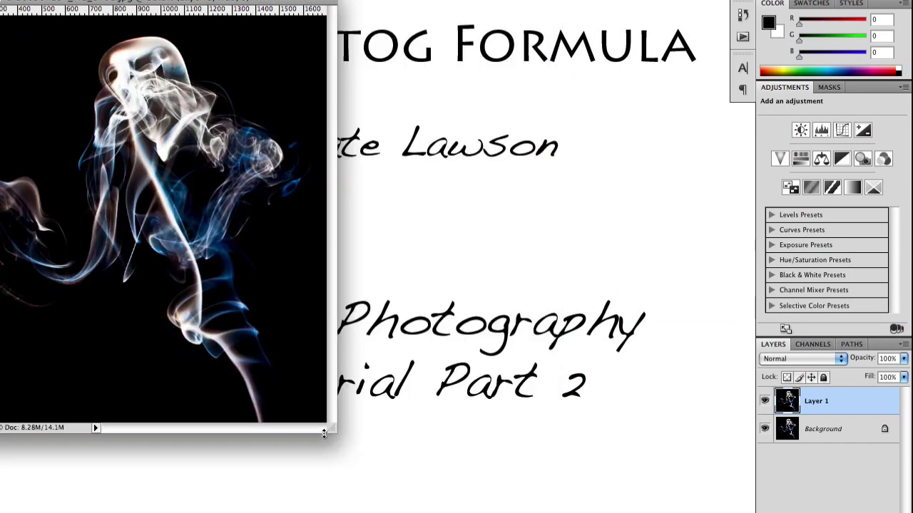
pyautogui.press('f')
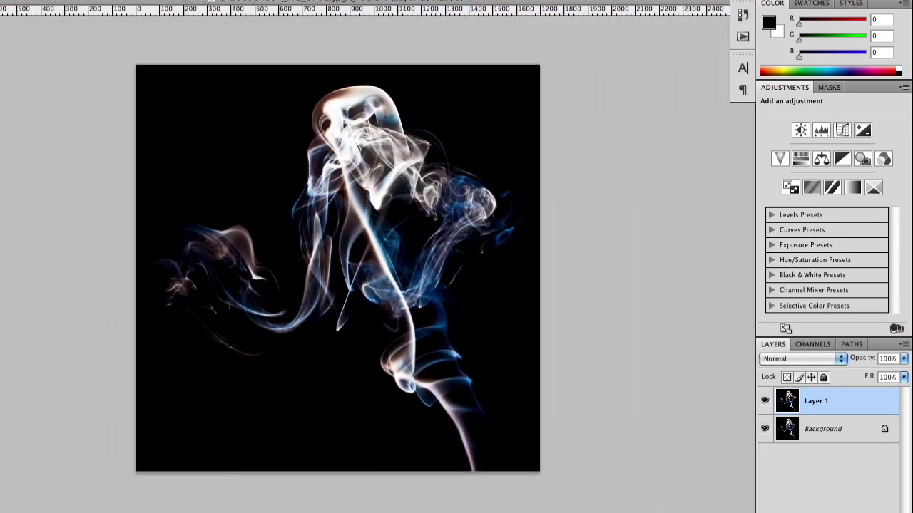
pyautogui.moveTo(729, 512); pyautogui.dragTo(727, 512)
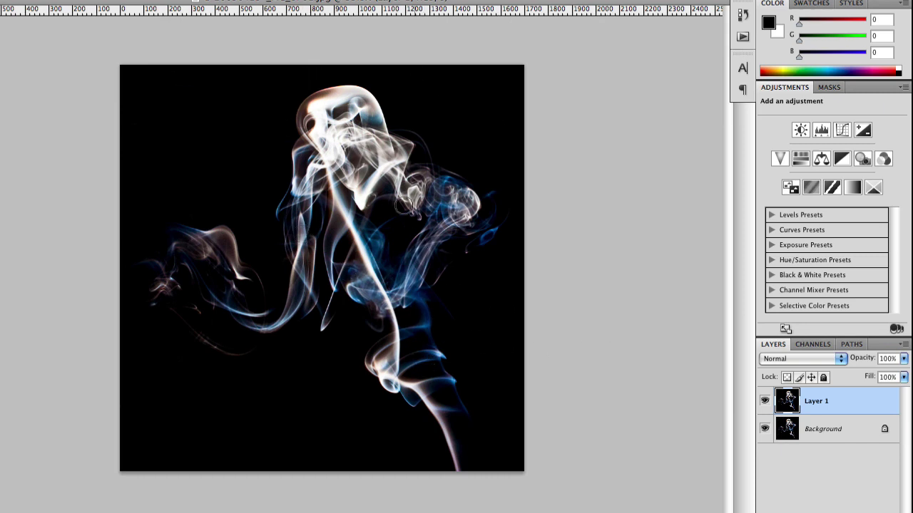
# - Add a Vibrance adjustment with Vibrance at +65 and slightly raised Saturation, and merge it down into Layer 1
pyautogui.click(780, 159)
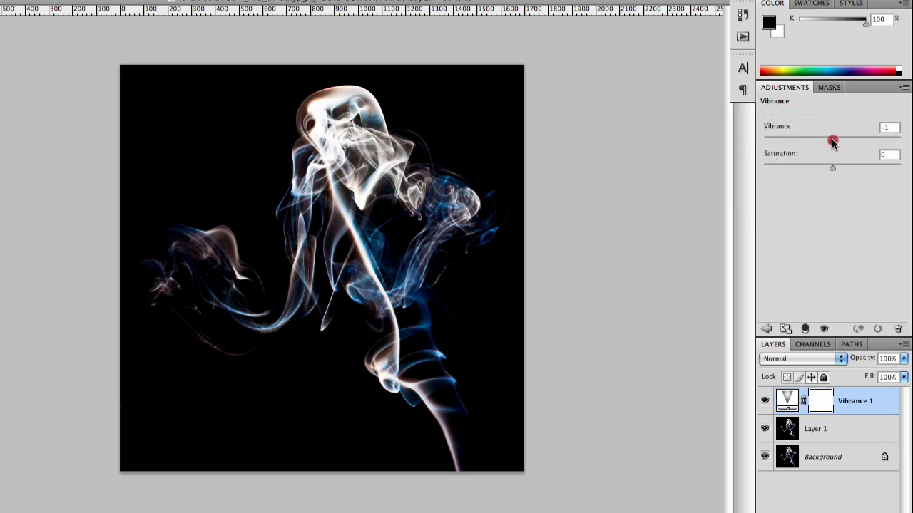
pyautogui.moveTo(832, 142); pyautogui.dragTo(877, 143)
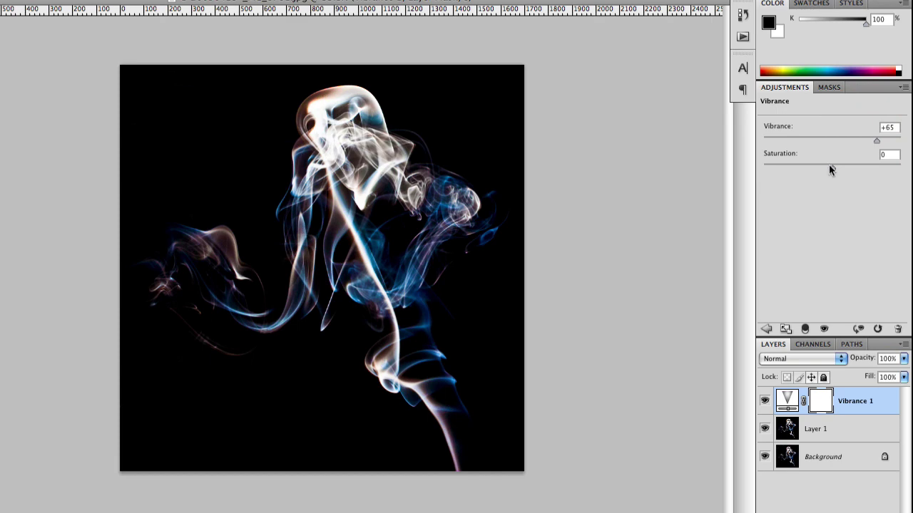
pyautogui.moveTo(830, 165); pyautogui.dragTo(841, 168)
pyautogui.moveTo(850, 166); pyautogui.dragTo(845, 170)
pyautogui.click(765, 329)
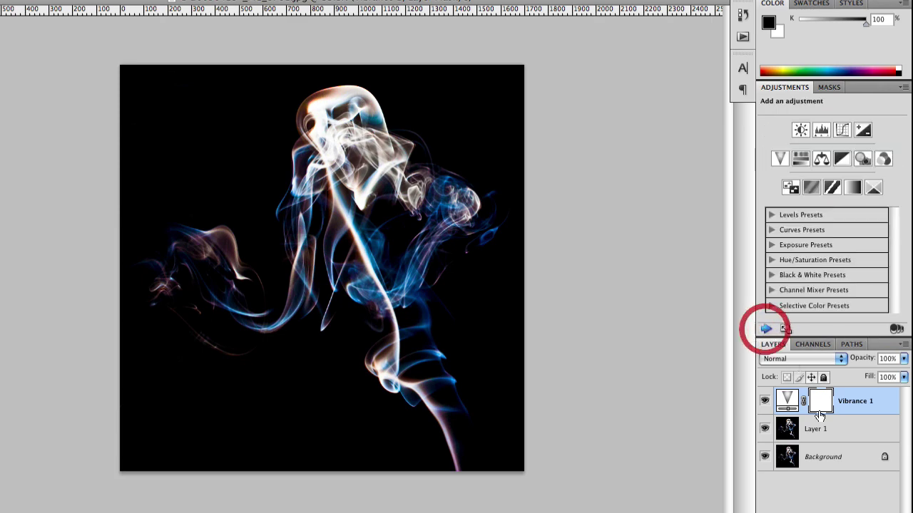
pyautogui.press('Delete')
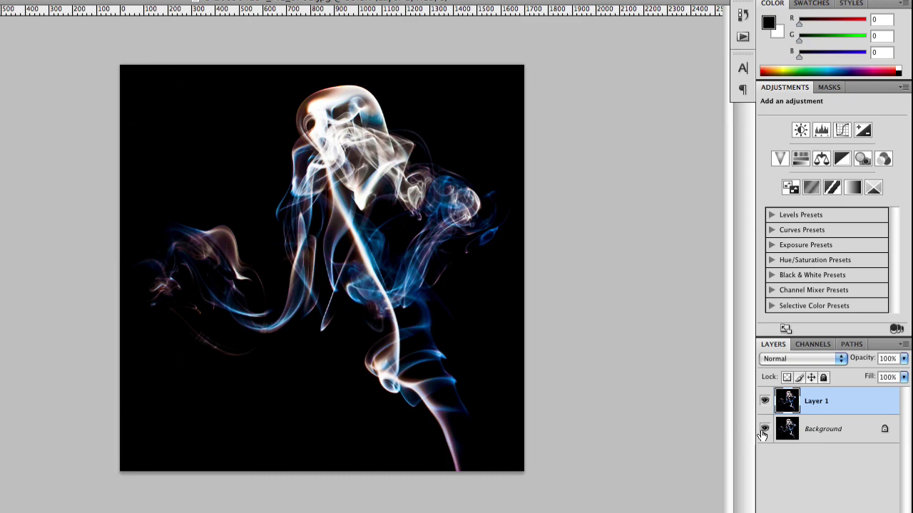
# - Toggle Layer 1's visibility repeatedly to compare the cleaned-up smoke with the original Background
pyautogui.click(764, 403)
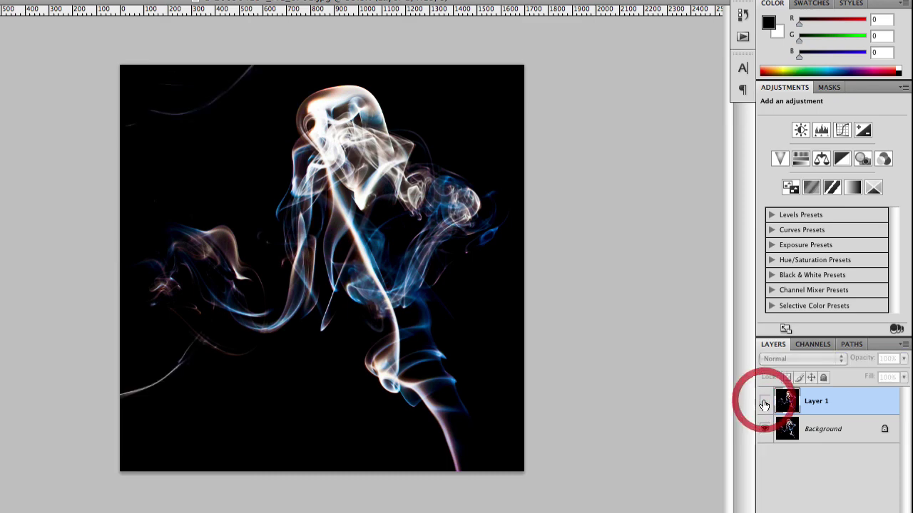
pyautogui.click(764, 403)
pyautogui.click(764, 403)
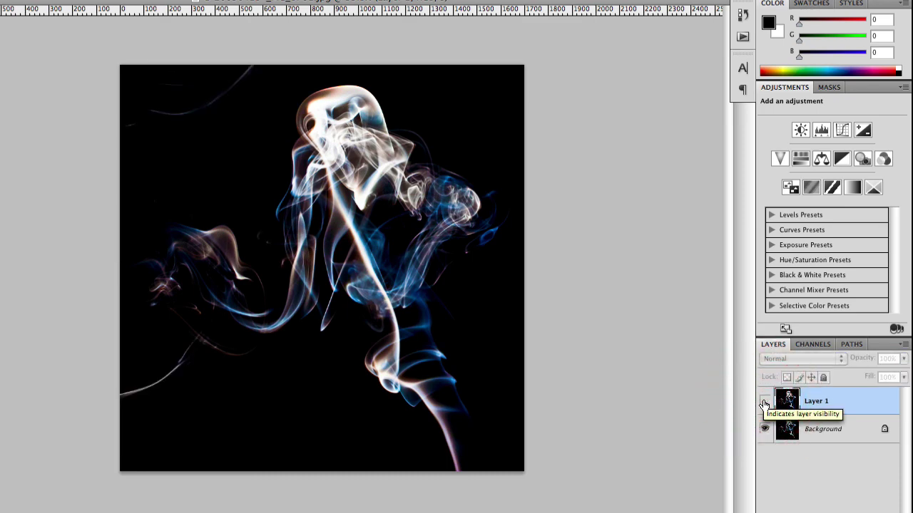
pyautogui.click(764, 404)
pyautogui.click(764, 404)
pyautogui.click(763, 404)
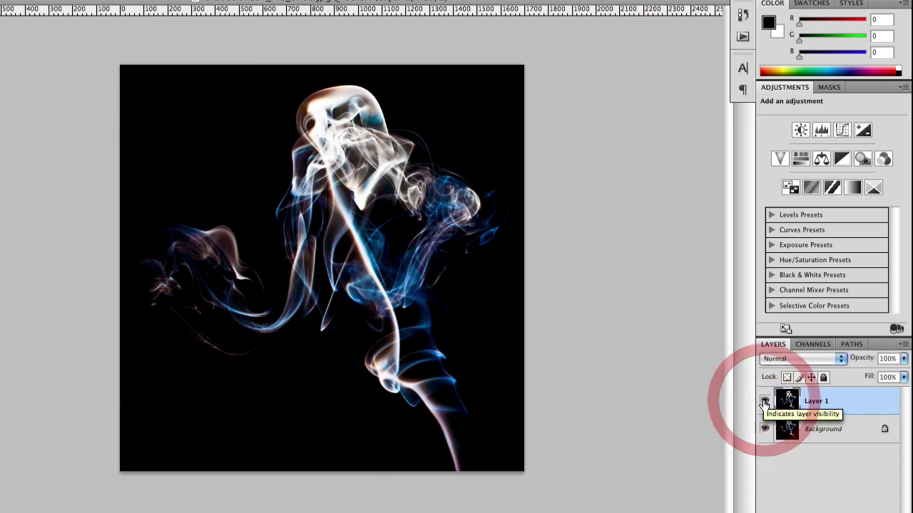
pyautogui.click(763, 403)
pyautogui.click(763, 404)
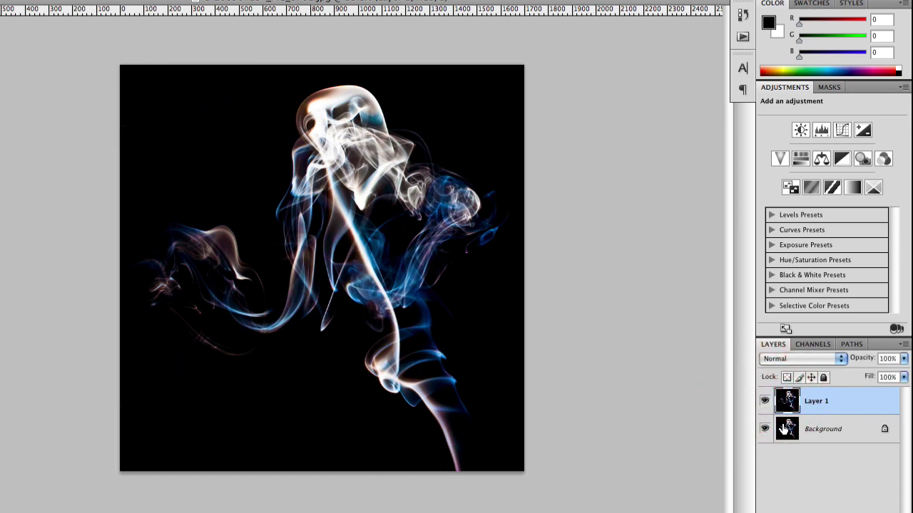
# - Hide the Background layer and discard the duplicate made from it
pyautogui.moveTo(828, 435); pyautogui.dragTo(878, 508)
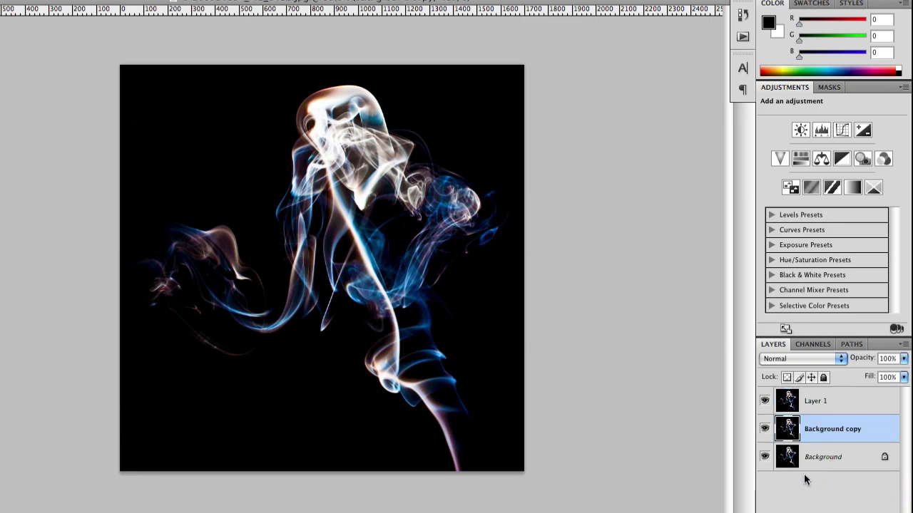
pyautogui.click(764, 459)
pyautogui.click(879, 511)
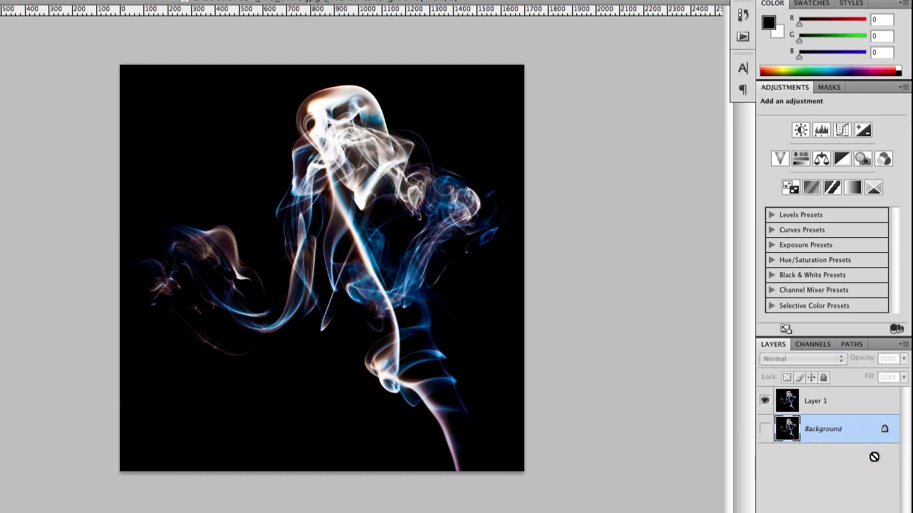
# - Duplicate Layer 1 and set the copy's blending mode to Screen
pyautogui.moveTo(820, 400); pyautogui.dragTo(864, 510)
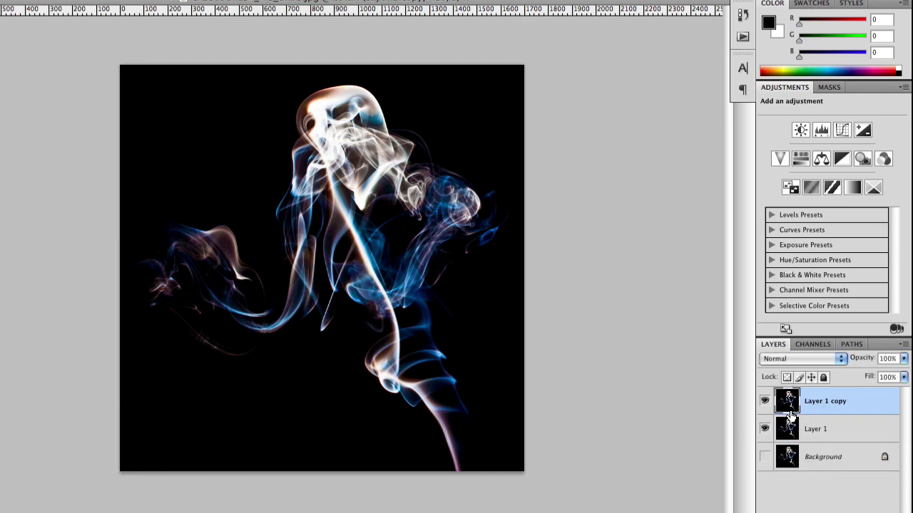
pyautogui.click(791, 359)
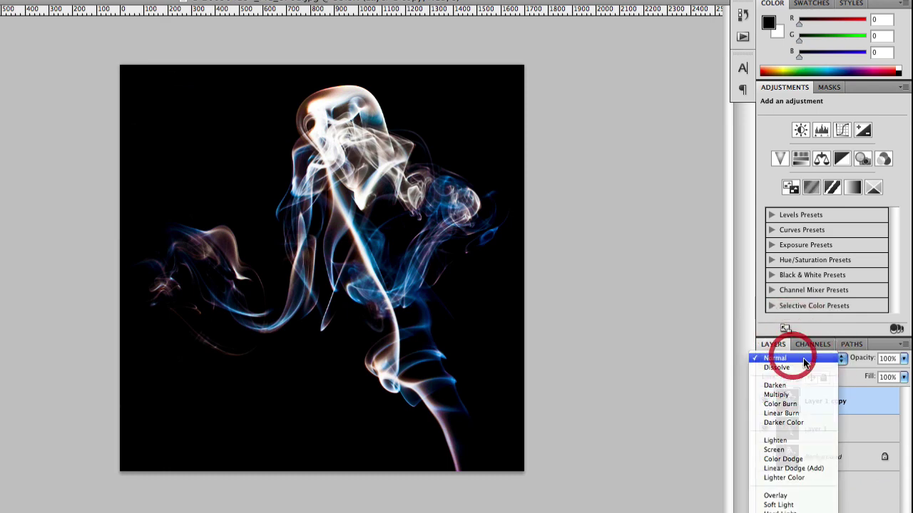
pyautogui.click(805, 363)
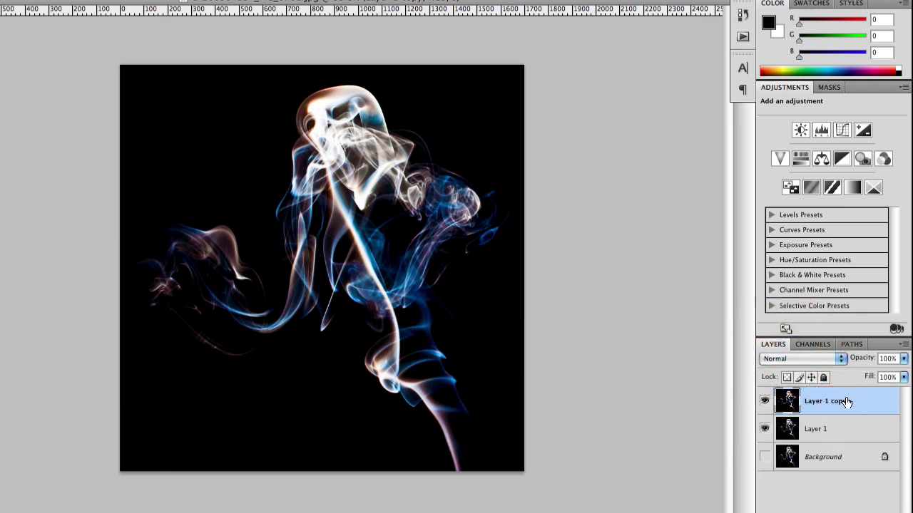
pyautogui.click(809, 359)
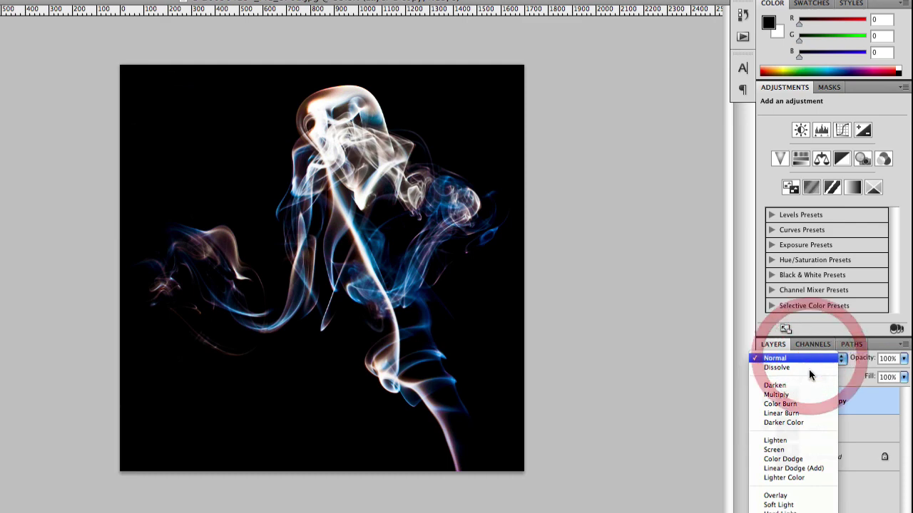
pyautogui.click(804, 450)
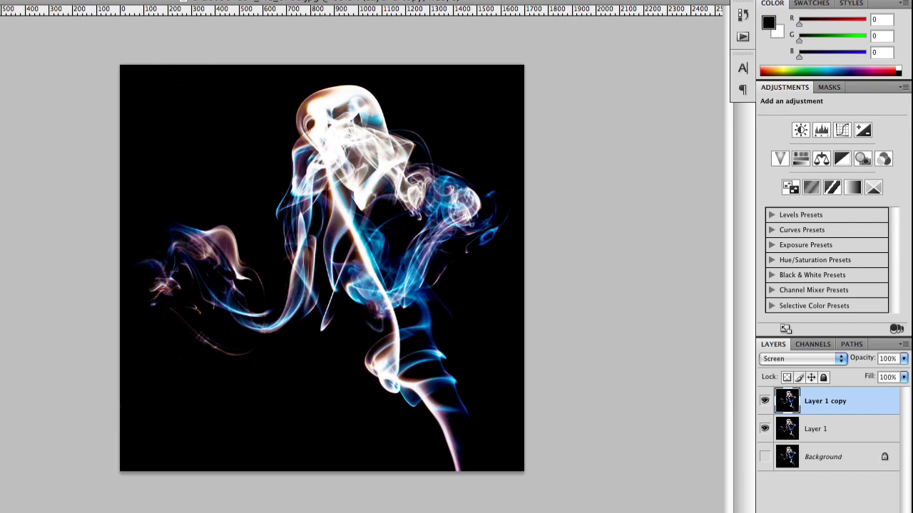
# - Add a layer mask to Layer 1 copy and brush black over the dim gaps beside the central smoke stream
pyautogui.click(821, 503)
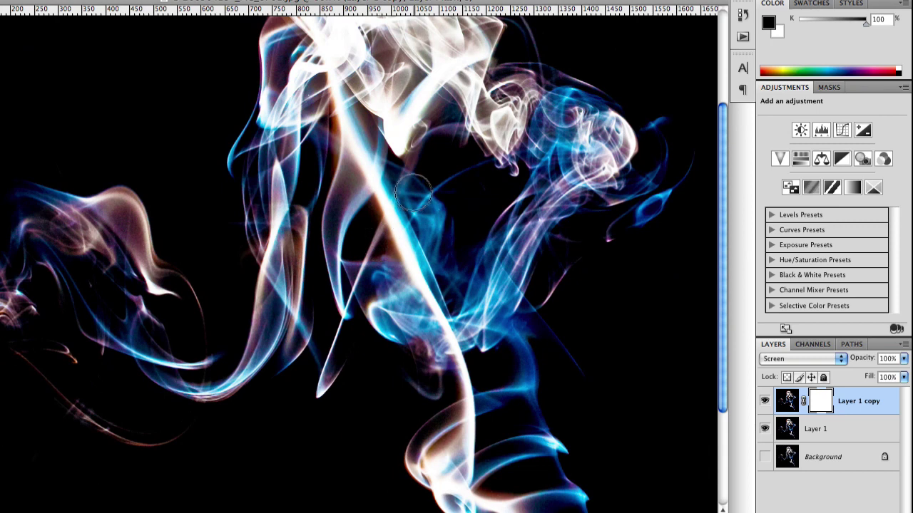
pyautogui.moveTo(412, 191)
pyautogui.mouseDown()
pyautogui.moveTo(448, 271)
pyautogui.moveTo(454, 233)
pyautogui.moveTo(454, 241)
pyautogui.moveTo(417, 189)
pyautogui.mouseUp()
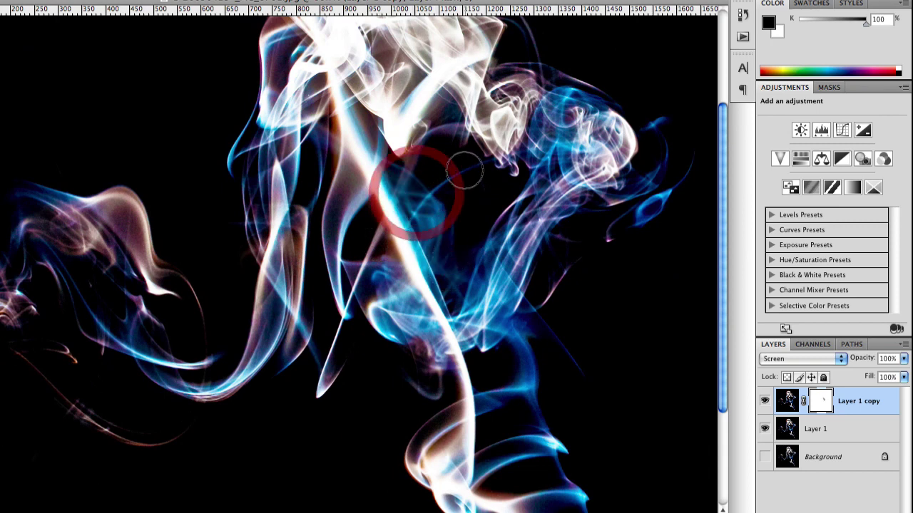
pyautogui.click(434, 142)
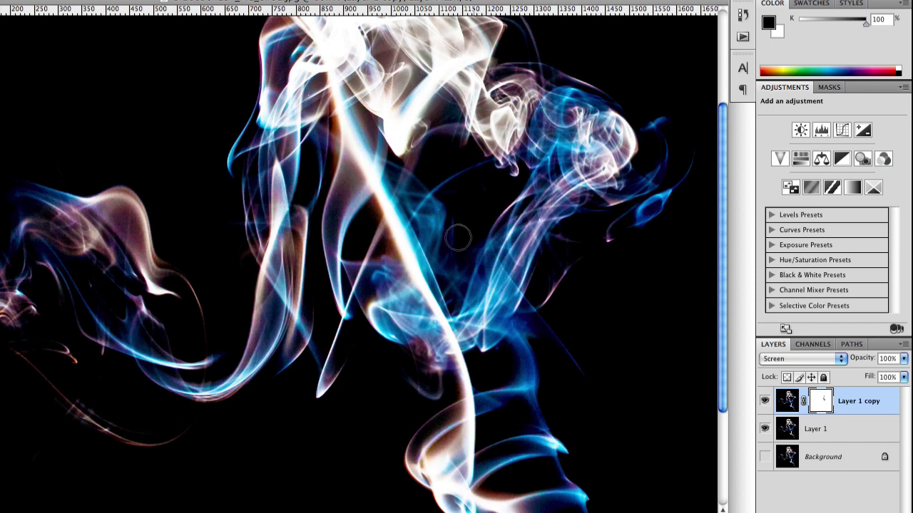
pyautogui.moveTo(388, 253); pyautogui.dragTo(375, 284)
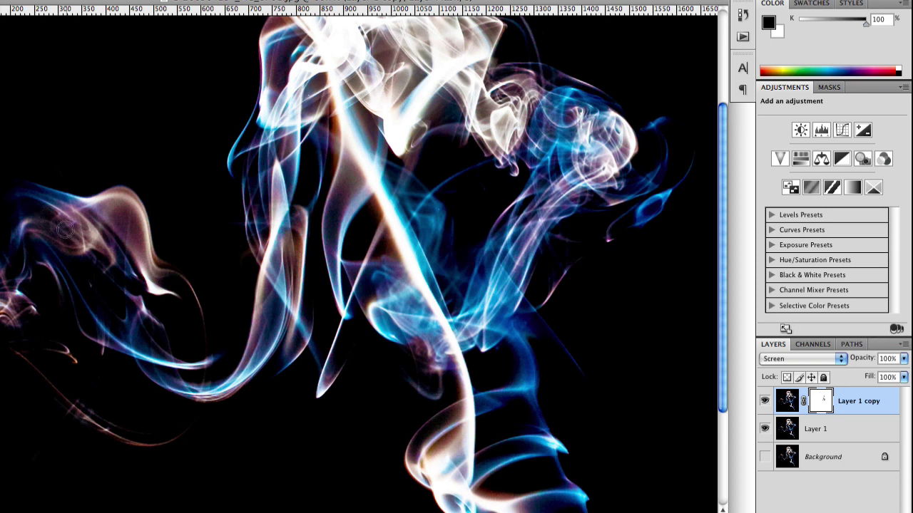
# - Brush black on the Layer 1 copy mask over darker areas of the far-left curl and the left smoke column
pyautogui.click(90, 251)
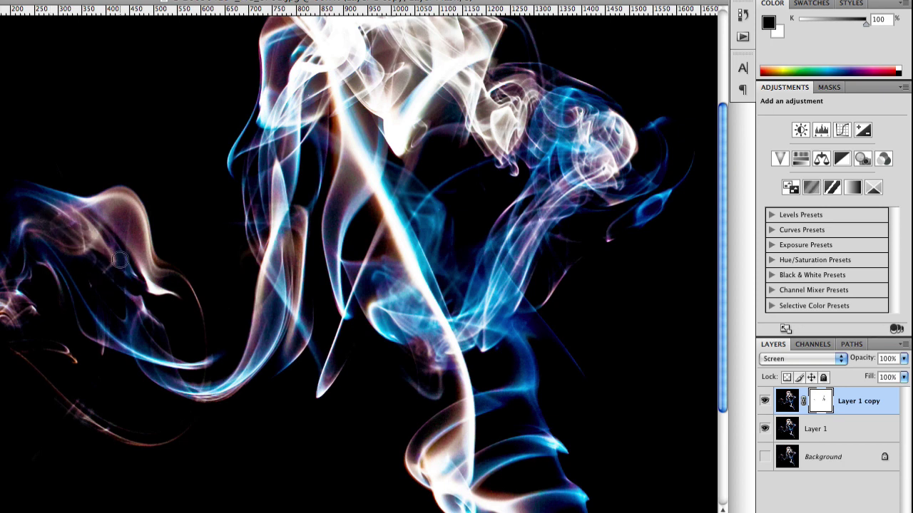
pyautogui.click(82, 205)
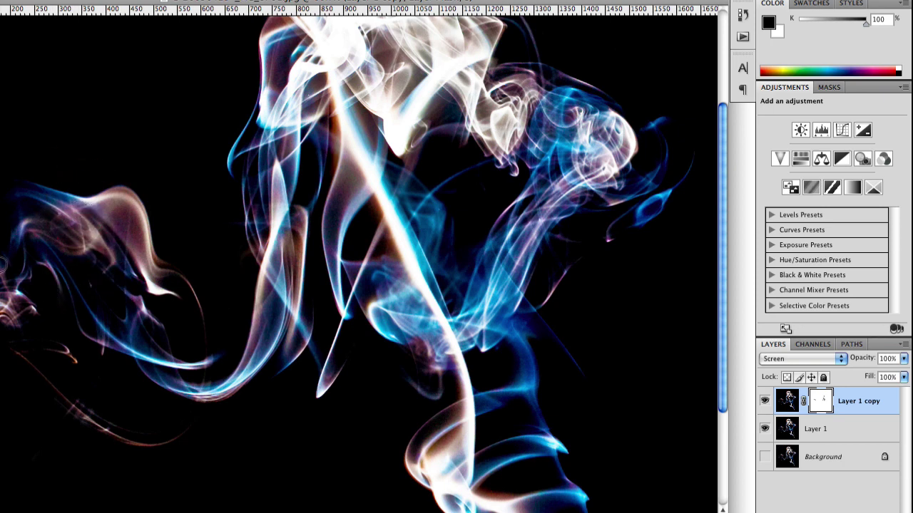
pyautogui.click(10, 305)
pyautogui.click(21, 304)
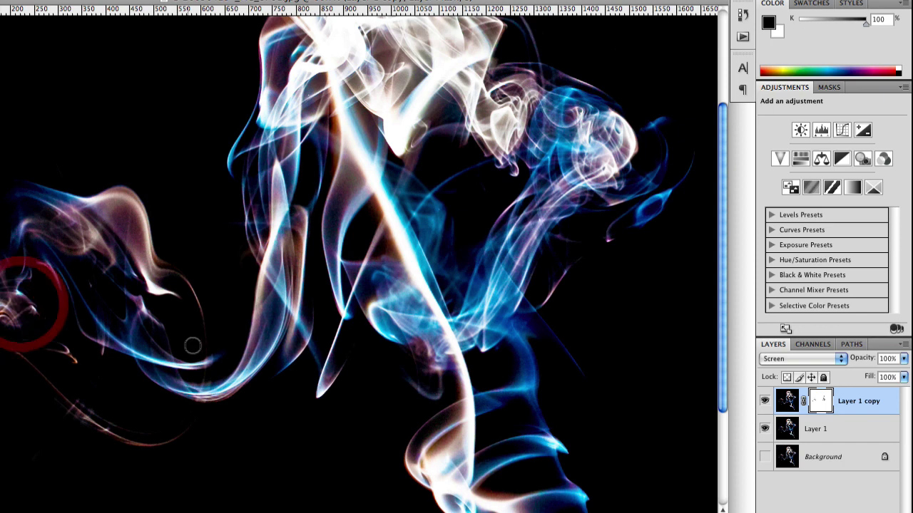
pyautogui.click(260, 336)
pyautogui.click(288, 242)
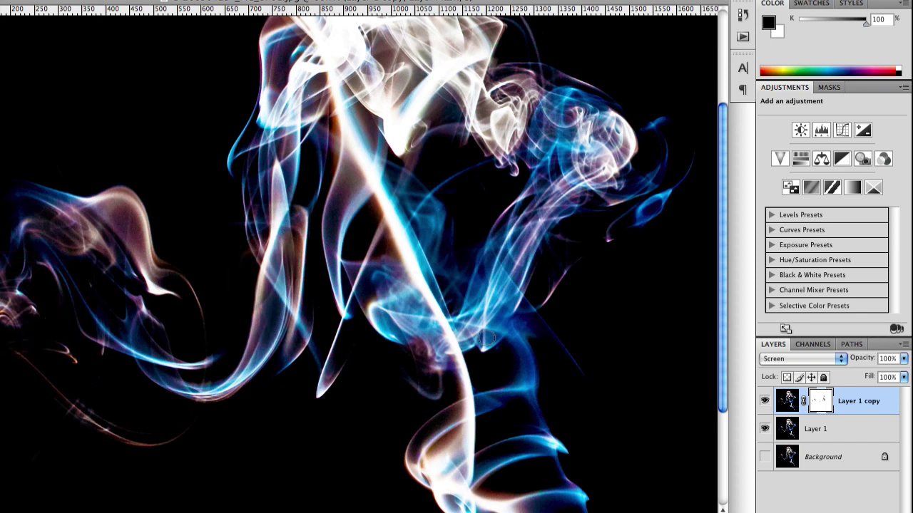
# - Brush black on the Layer 1 copy mask over the shadows of the smoke knot low on the central stream
pyautogui.moveTo(450, 248); pyautogui.dragTo(443, 115)
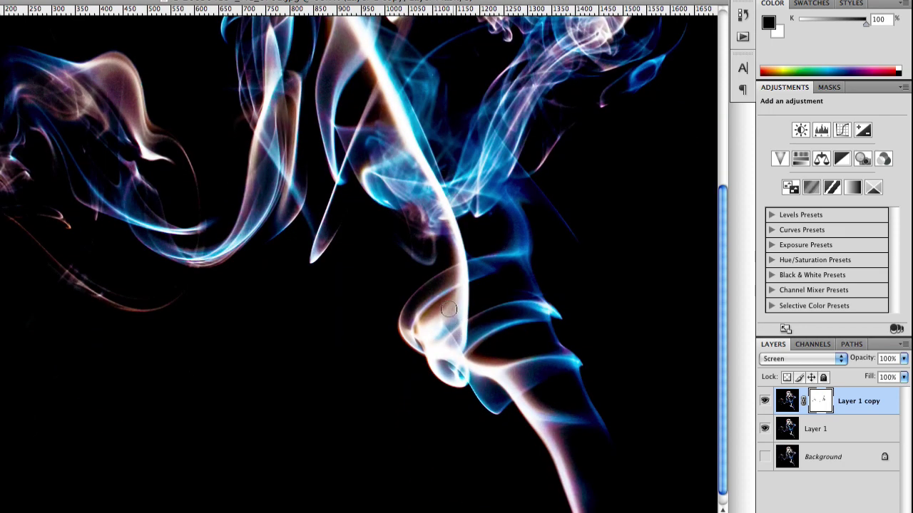
pyautogui.click(427, 288)
pyautogui.moveTo(426, 288)
pyautogui.mouseDown()
pyautogui.moveTo(419, 306)
pyautogui.moveTo(452, 304)
pyautogui.mouseUp()
pyautogui.click(427, 311)
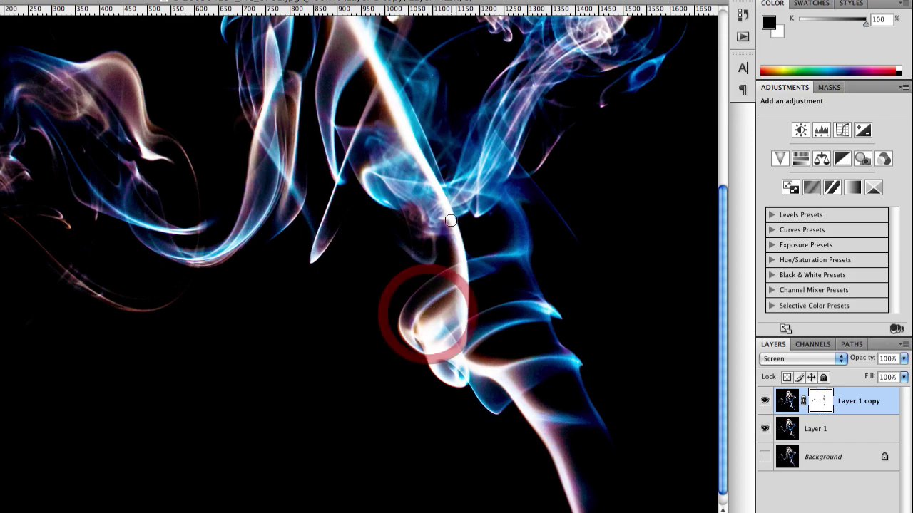
# - Brush black on the Layer 1 copy mask over the smoke beside the central stream and the dark hollows in the skull-shaped top
pyautogui.press('space')
pyautogui.moveTo(461, 151); pyautogui.dragTo(494, 359)
pyautogui.moveTo(473, 208); pyautogui.dragTo(445, 281)
pyautogui.moveTo(370, 188)
pyautogui.mouseDown()
pyautogui.moveTo(386, 213)
pyautogui.moveTo(384, 193)
pyautogui.moveTo(371, 189)
pyautogui.moveTo(413, 226)
pyautogui.moveTo(392, 249)
pyautogui.mouseUp()
pyautogui.moveTo(362, 98); pyautogui.dragTo(340, 115)
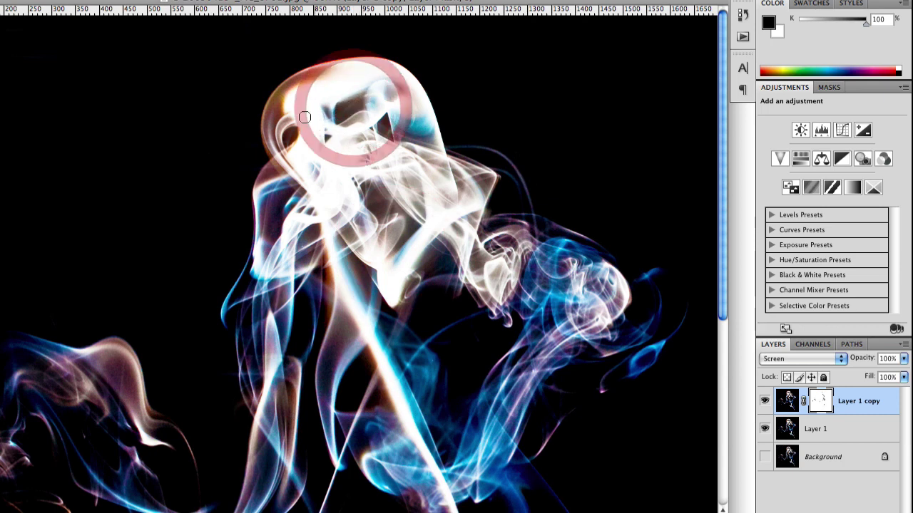
pyautogui.moveTo(293, 132)
pyautogui.mouseDown()
pyautogui.moveTo(289, 139)
pyautogui.moveTo(295, 133)
pyautogui.mouseUp()
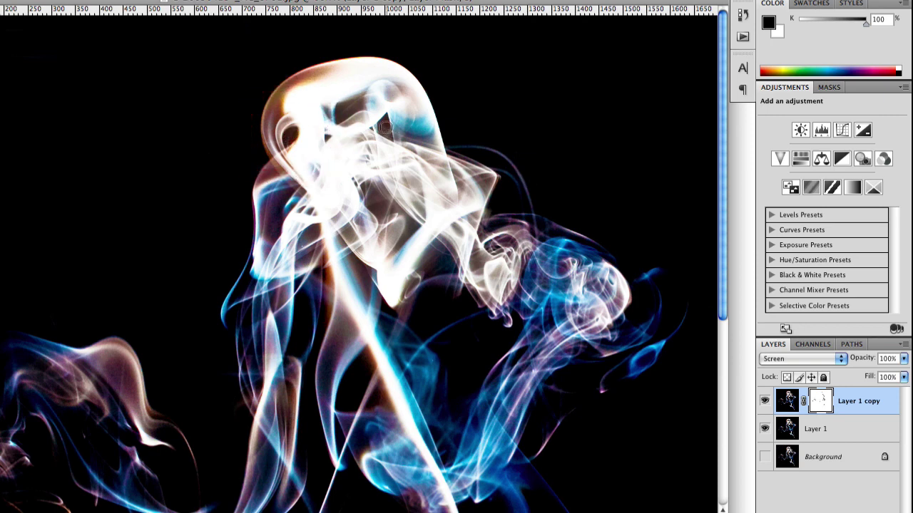
pyautogui.click(392, 140)
pyautogui.moveTo(393, 140)
pyautogui.mouseDown()
pyautogui.moveTo(444, 146)
pyautogui.moveTo(413, 140)
pyautogui.moveTo(413, 152)
pyautogui.moveTo(357, 163)
pyautogui.mouseUp()
# - Enlarge the brush tip by six increments
pyautogui.press(']')
pyautogui.press(']')
pyautogui.press(']')
pyautogui.press(']')
pyautogui.press(']')
pyautogui.press(']')
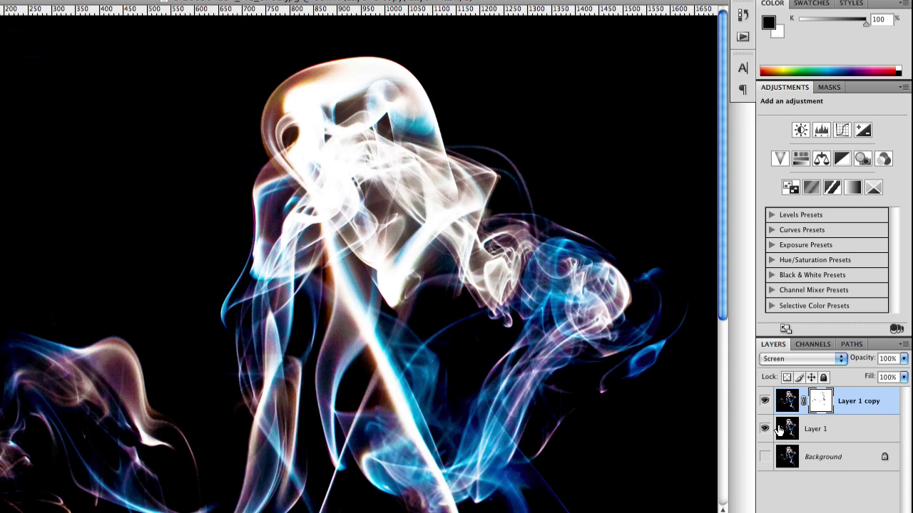
# - Toggle Layer 1 copy's visibility to compare the smoke with and without the masked Screen layer
pyautogui.click(764, 404)
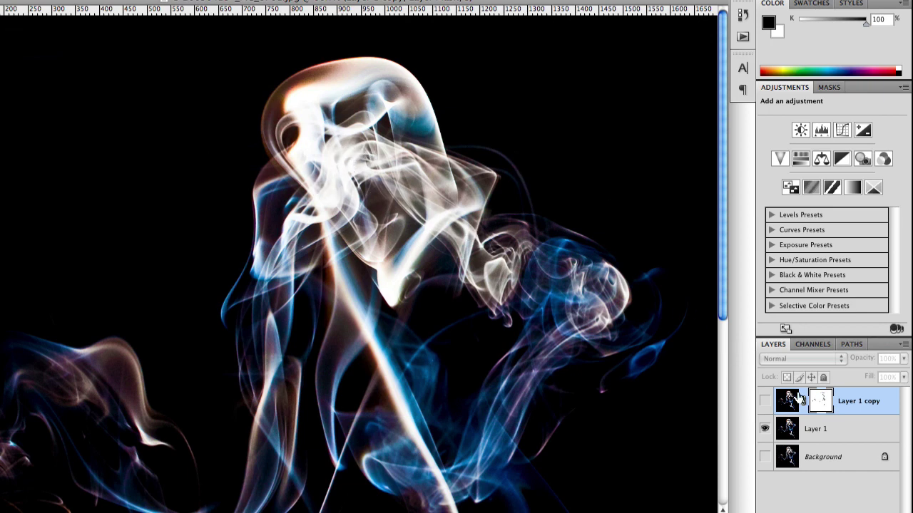
pyautogui.click(765, 402)
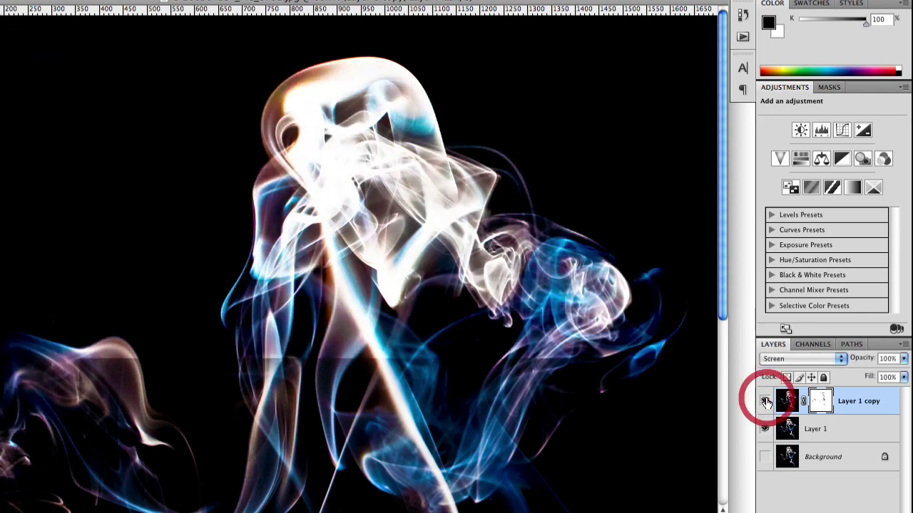
pyautogui.click(765, 401)
pyautogui.click(765, 402)
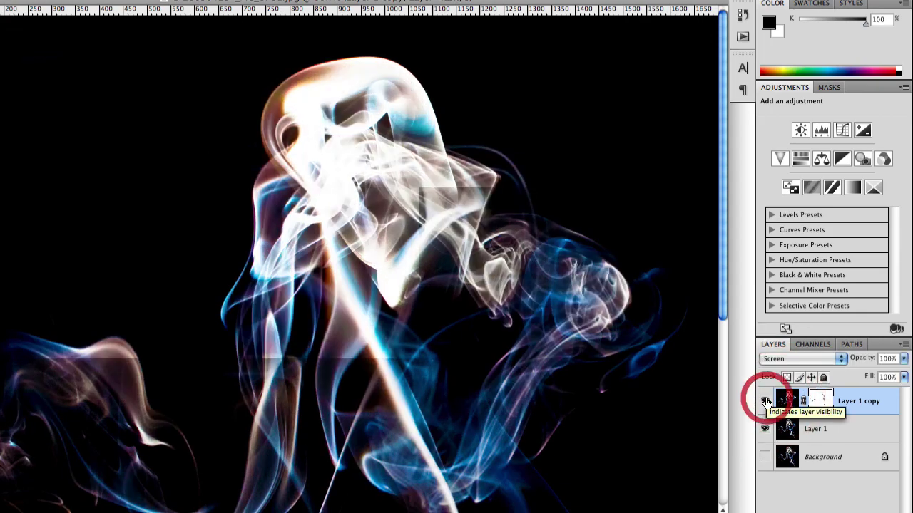
# - Brush black on the Layer 1 copy mask over the overexposed smoke in the middle and lower part of the skull shape
pyautogui.click(765, 401)
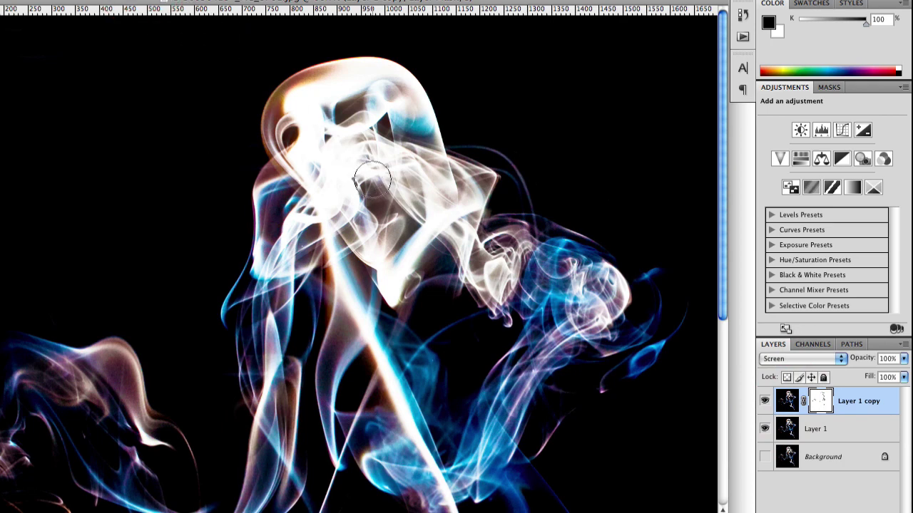
pyautogui.moveTo(369, 176)
pyautogui.mouseDown()
pyautogui.moveTo(371, 157)
pyautogui.moveTo(350, 155)
pyautogui.moveTo(325, 198)
pyautogui.moveTo(342, 151)
pyautogui.moveTo(406, 184)
pyautogui.mouseUp()
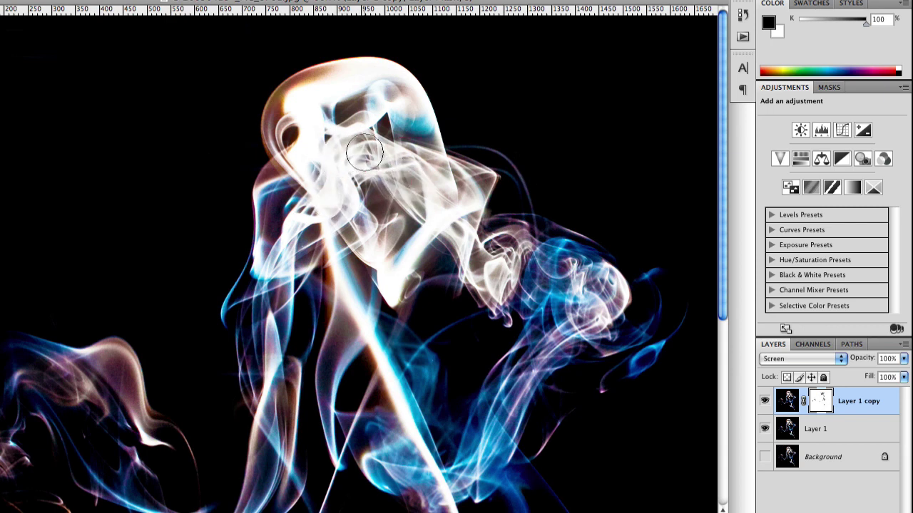
pyautogui.moveTo(352, 152)
pyautogui.mouseDown()
pyautogui.moveTo(325, 197)
pyautogui.moveTo(329, 153)
pyautogui.moveTo(307, 117)
pyautogui.mouseUp()
# - Toggle Layer 1 copy's visibility repeatedly to compare the skull-shaped smoke with and without the Screen layer
pyautogui.click(766, 403)
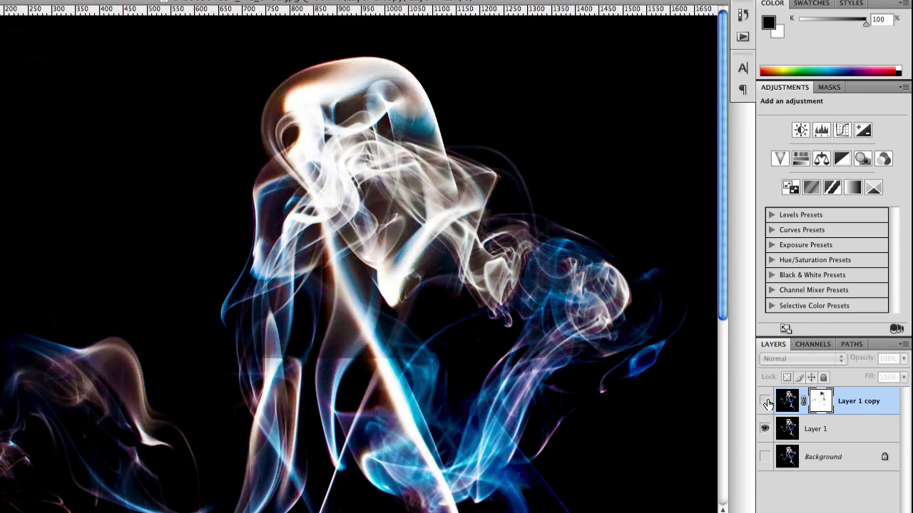
pyautogui.click(767, 402)
pyautogui.click(767, 404)
pyautogui.click(767, 404)
pyautogui.click(767, 404)
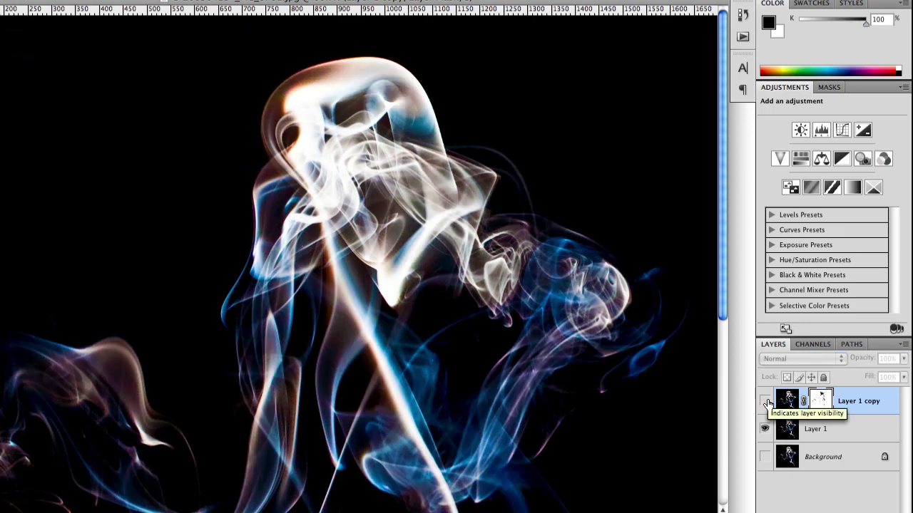
pyautogui.click(767, 404)
pyautogui.click(768, 404)
pyautogui.click(767, 404)
pyautogui.click(767, 403)
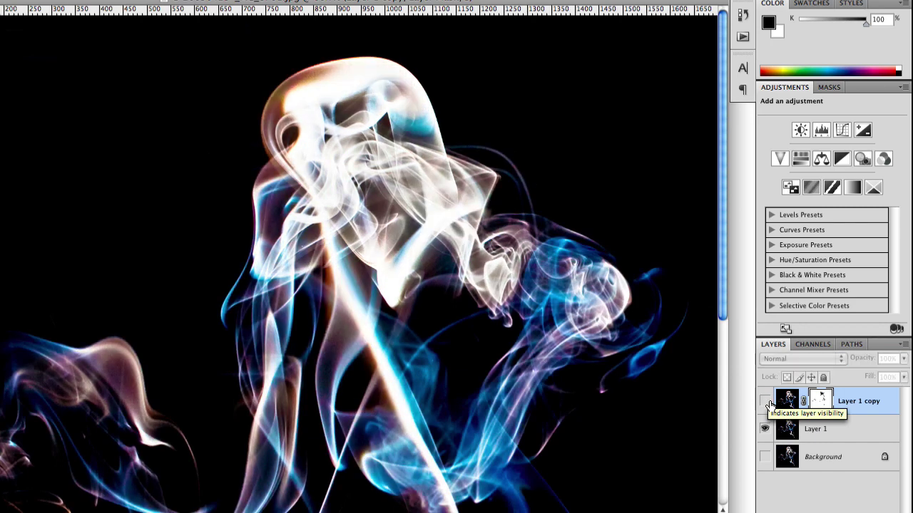
pyautogui.click(767, 404)
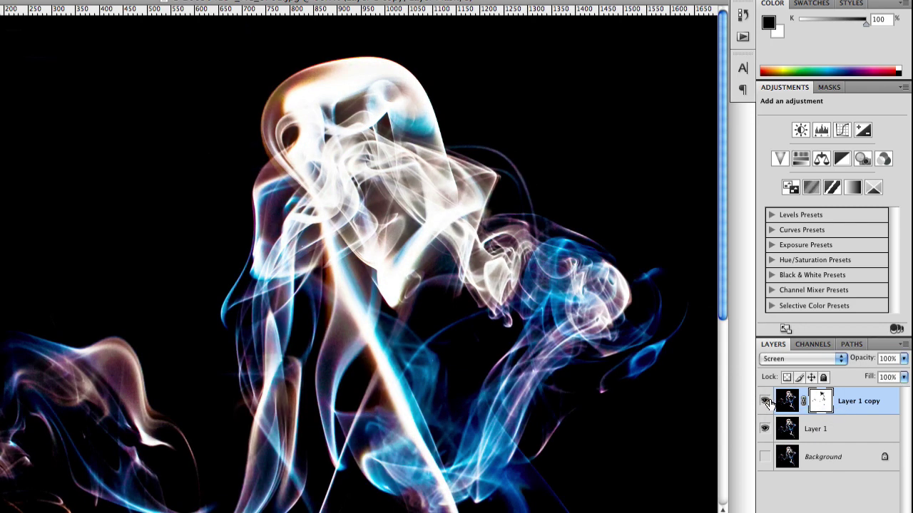
pyautogui.click(764, 402)
pyautogui.click(764, 403)
pyautogui.click(766, 402)
pyautogui.click(766, 402)
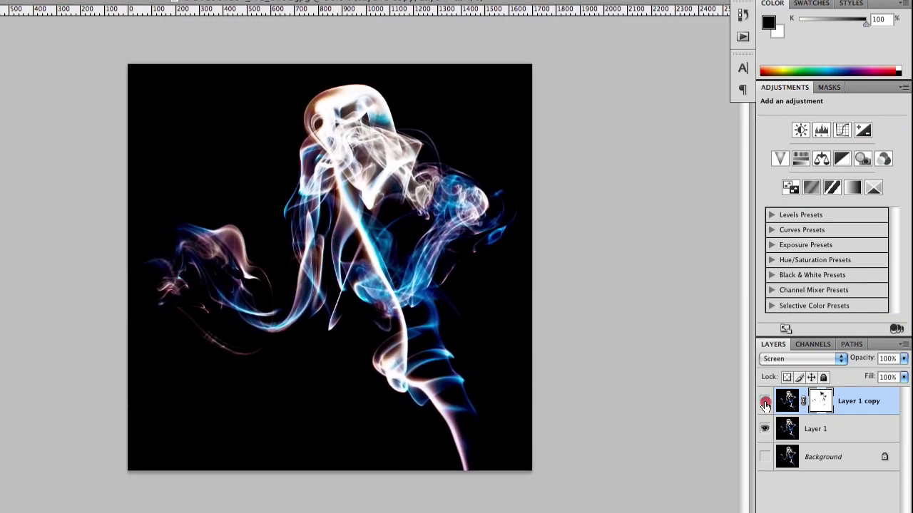
# - Compare the whole image with and without Layer 1 copy, and merge that layer down into Layer 1
pyautogui.click(764, 404)
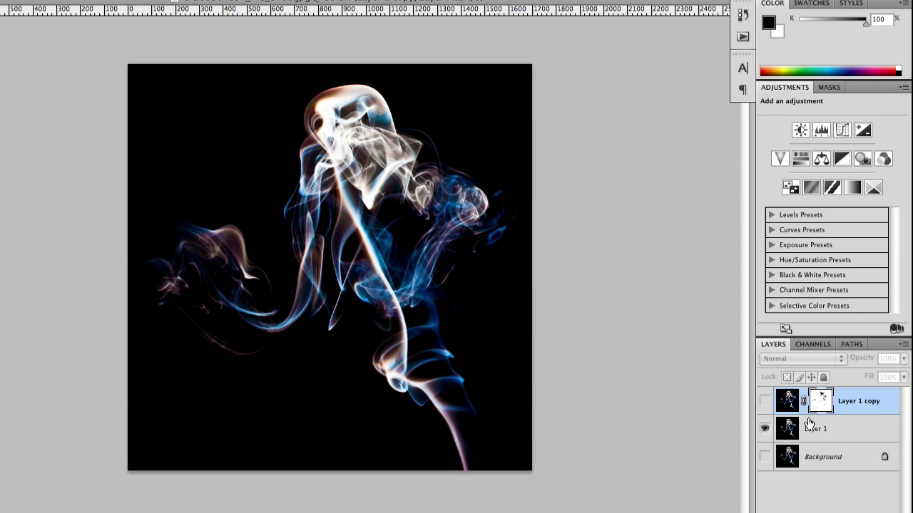
pyautogui.click(764, 400)
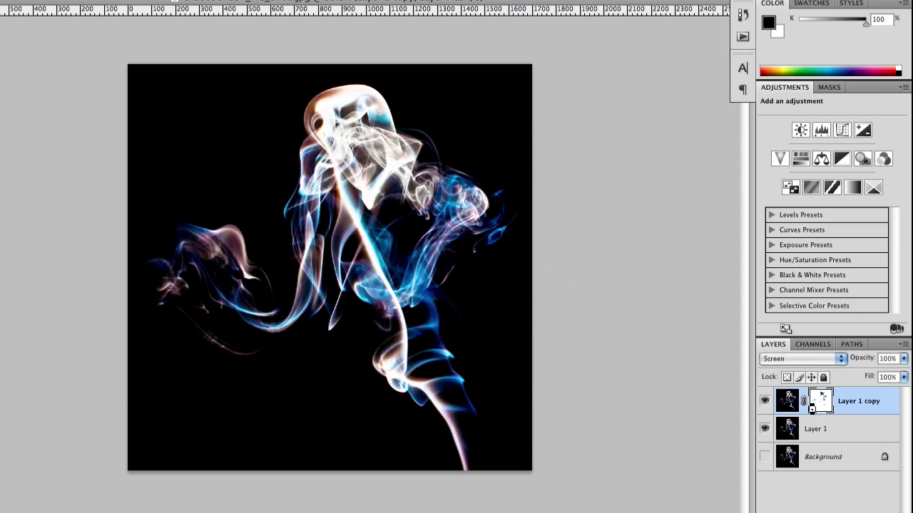
pyautogui.press('super+e')
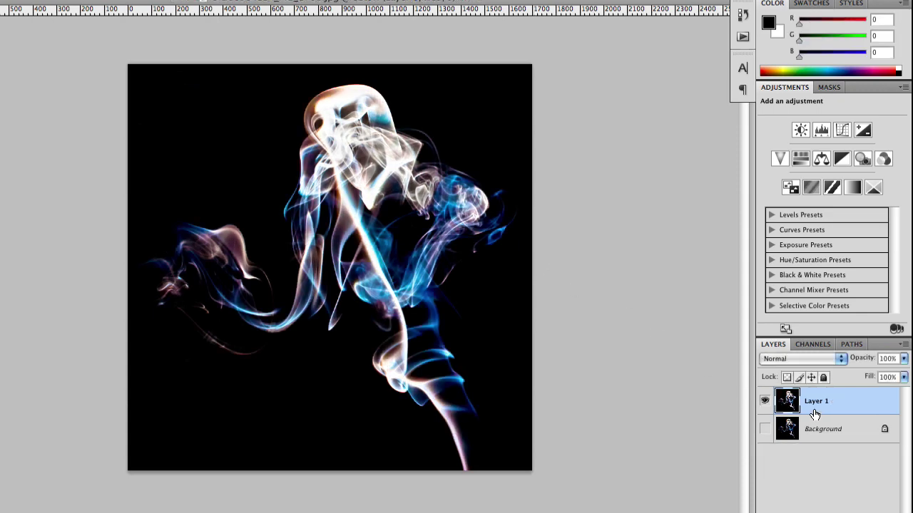
# - Show the Background layer and toggle Layer 1's visibility to compare the edited smoke with the original photograph
pyautogui.click(763, 429)
pyautogui.click(764, 402)
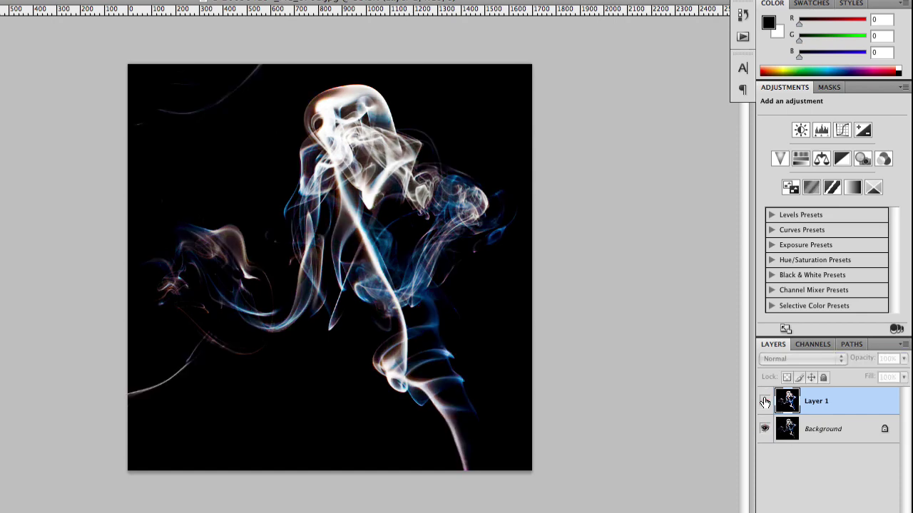
pyautogui.click(765, 402)
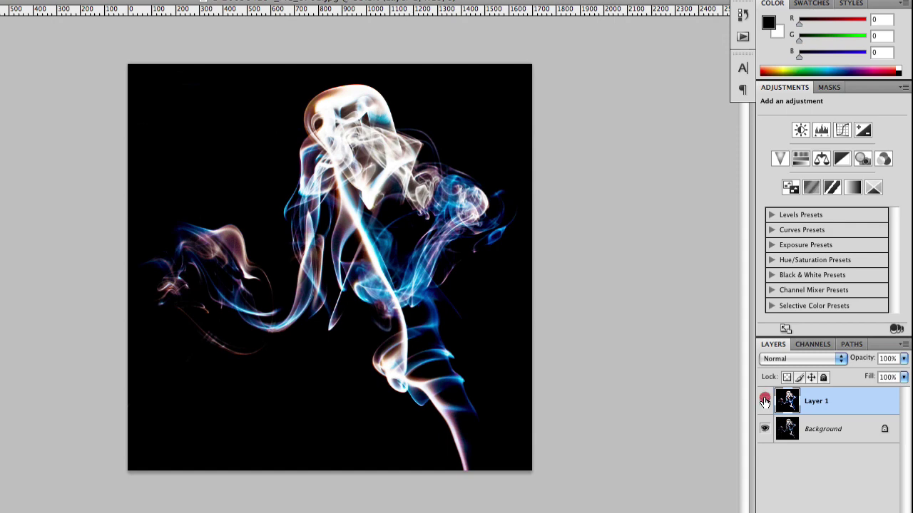
pyautogui.click(765, 401)
pyautogui.click(765, 402)
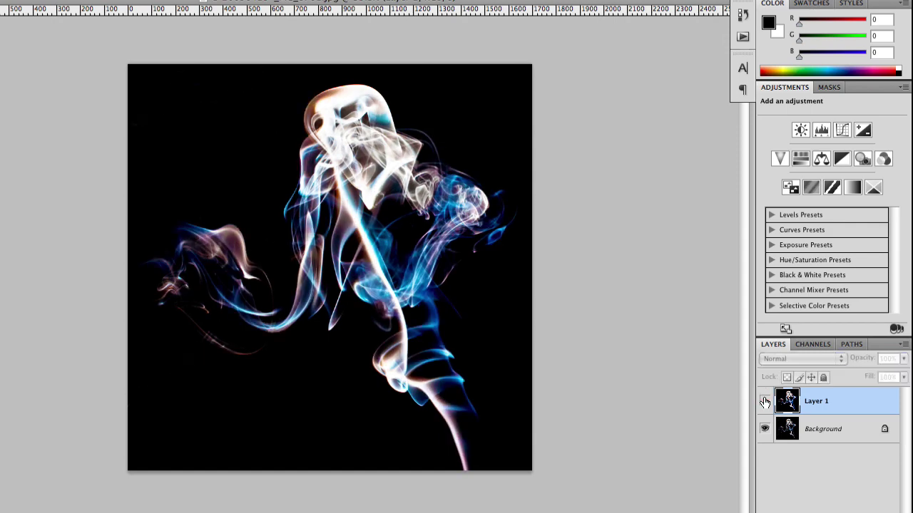
pyautogui.click(764, 401)
pyautogui.click(764, 401)
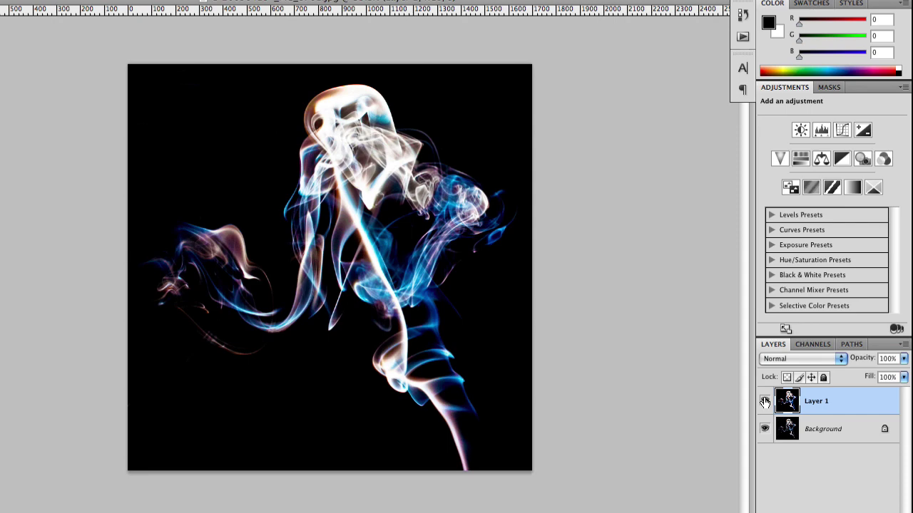
pyautogui.click(765, 401)
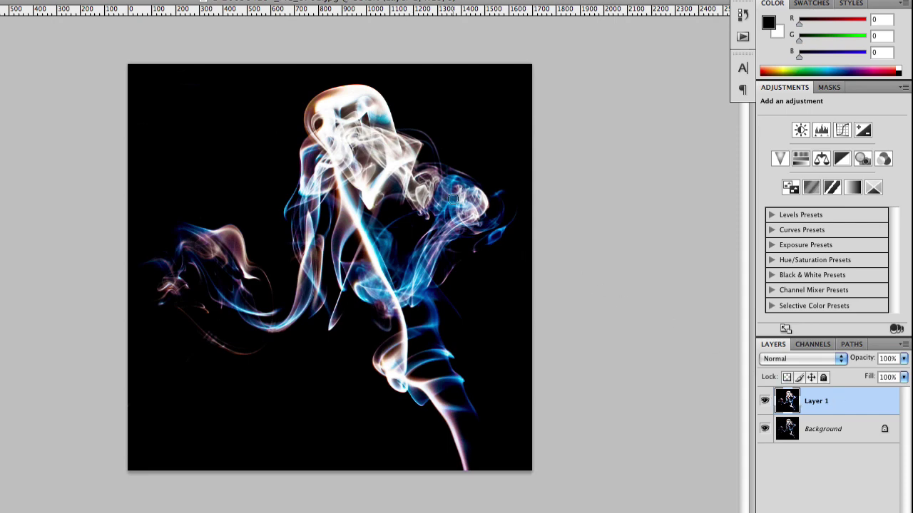